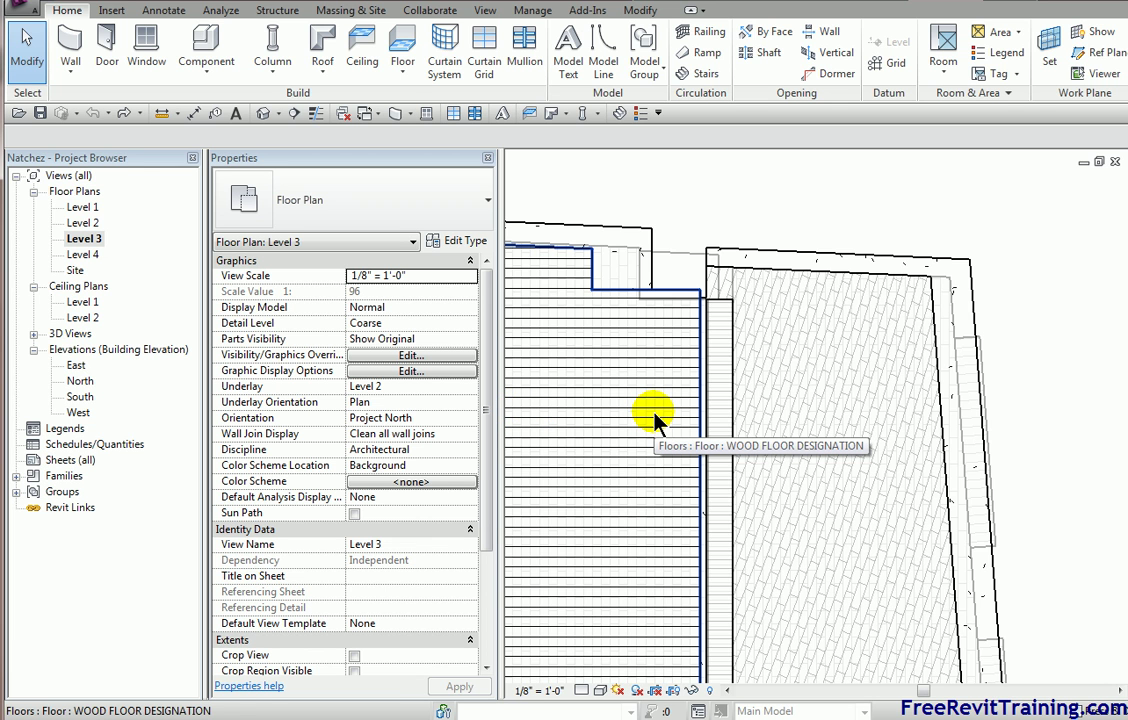
Align the wood floor's plank hatch lines to the slanted top floor edge in the Level 3 plan
scroll(655, 420, "up", 6)
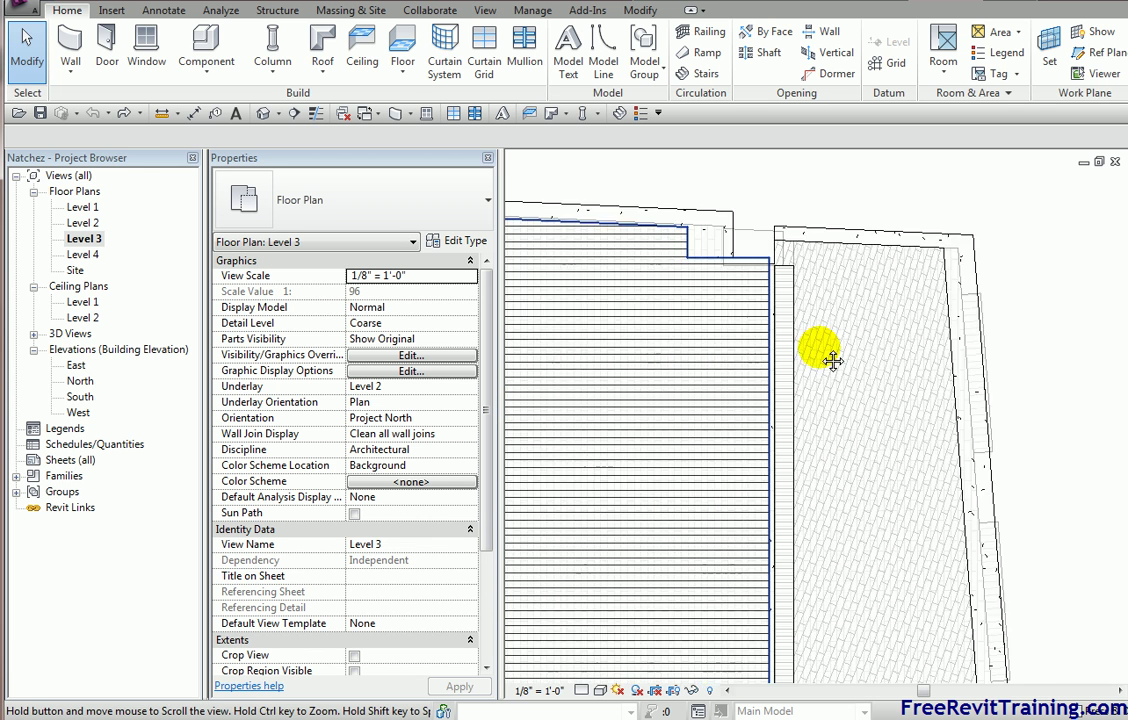
middle_click_drag(806, 353, 1081, 370)
scroll(818, 503, "down", 5)
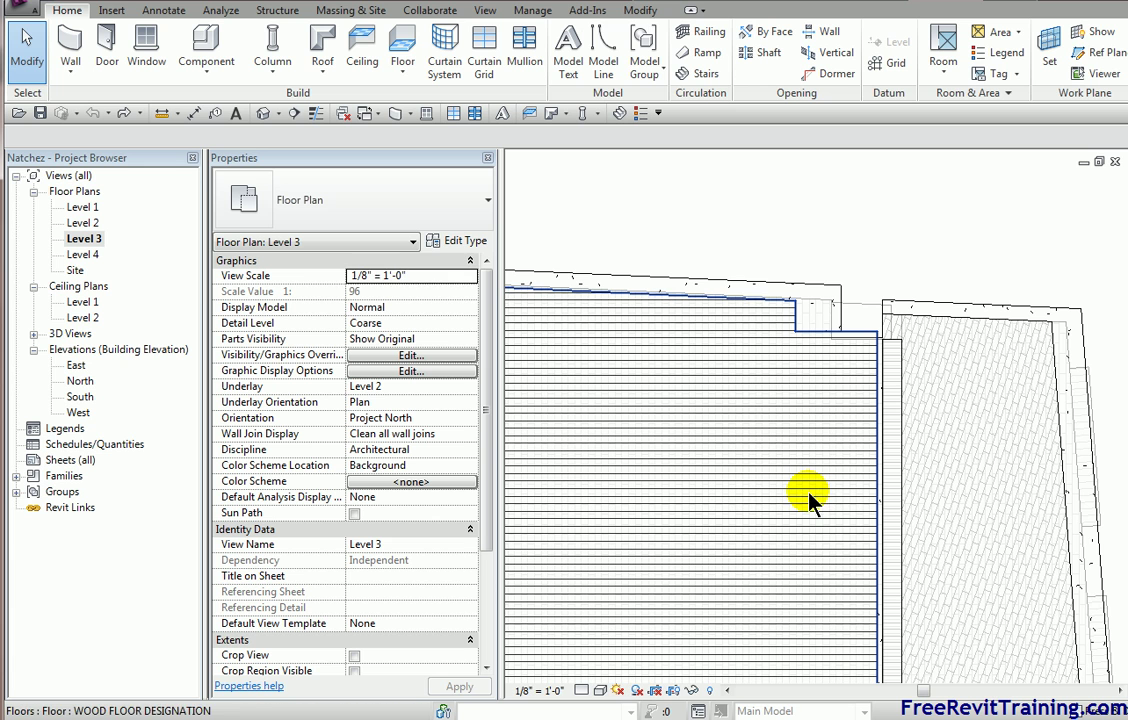
left_click(635, 12)
left_click(314, 37)
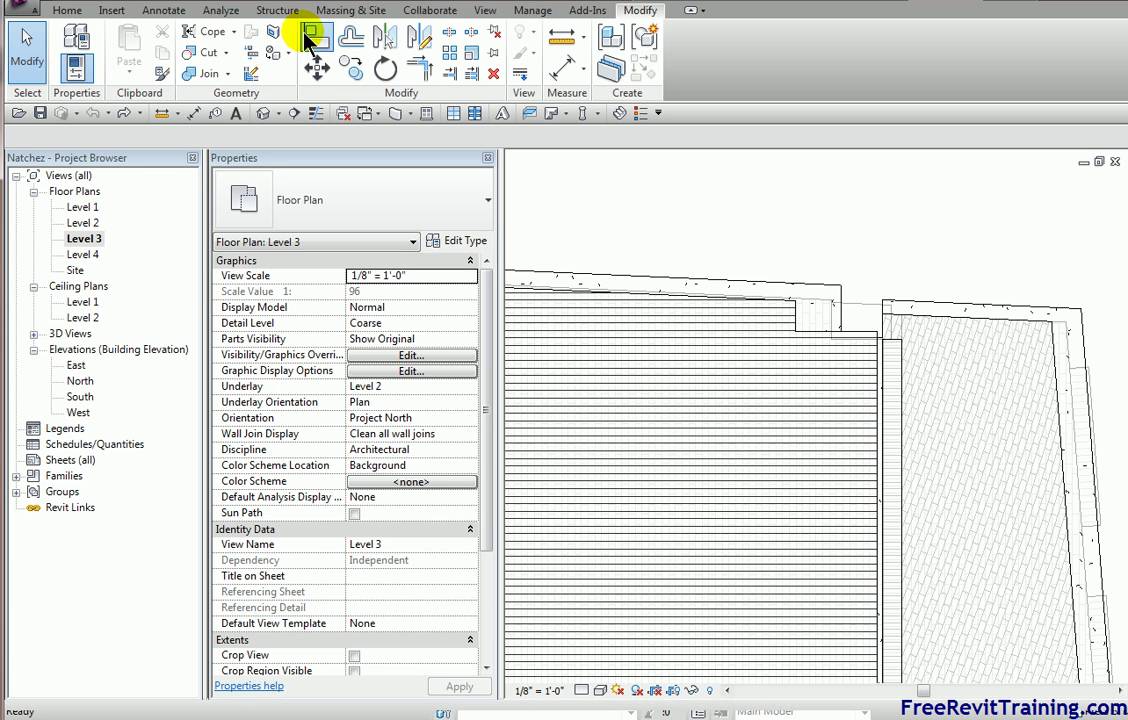
left_click(590, 273)
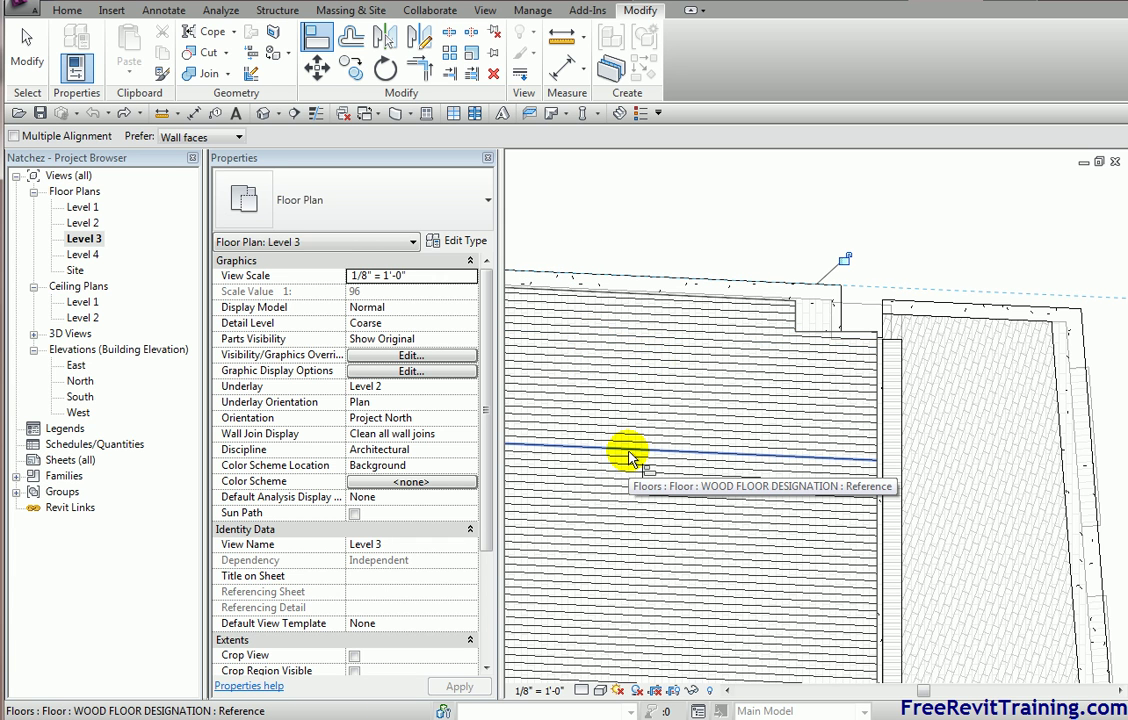
left_click(630, 458)
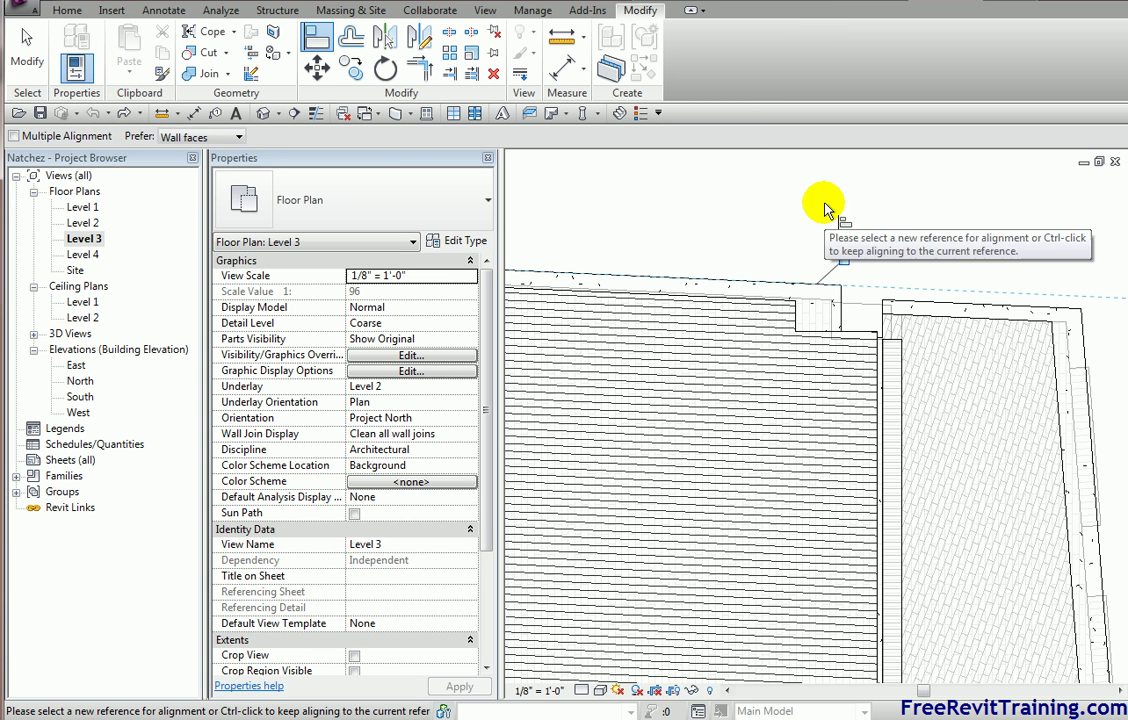
left_click(818, 215)
key("Escape")
key("Escape")
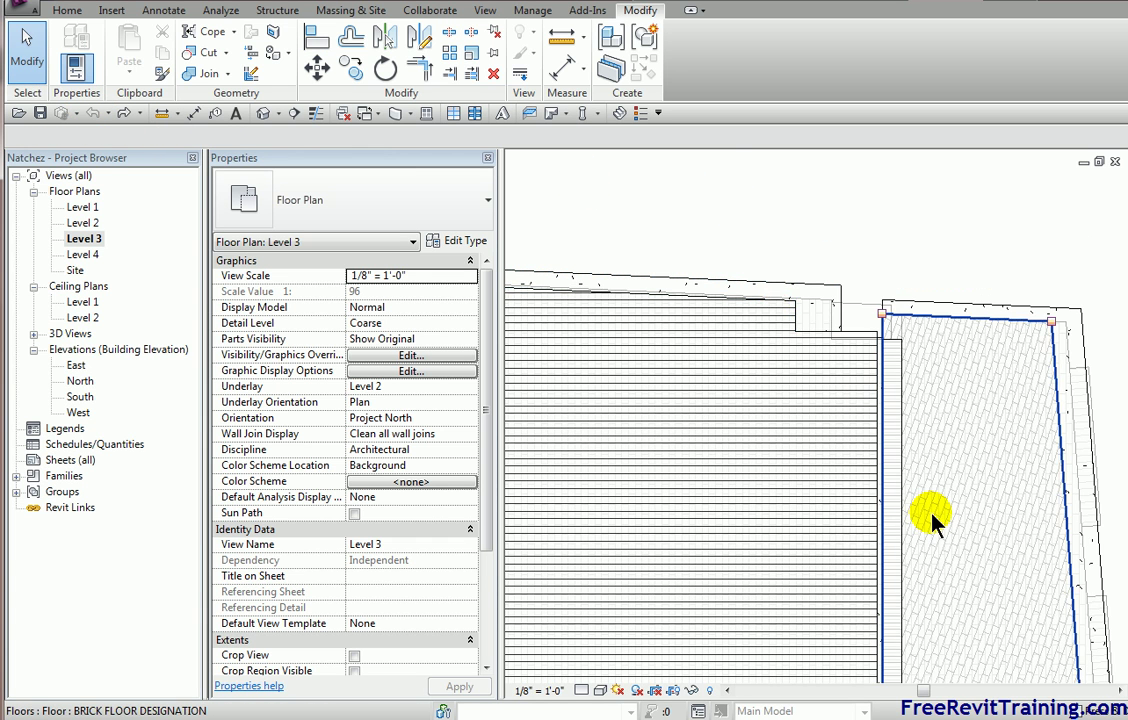
Start aligning the brick porch hatch to the floor edge, cancel it, and frame the whole brick floor
middle_click_drag(932, 516, 753, 355)
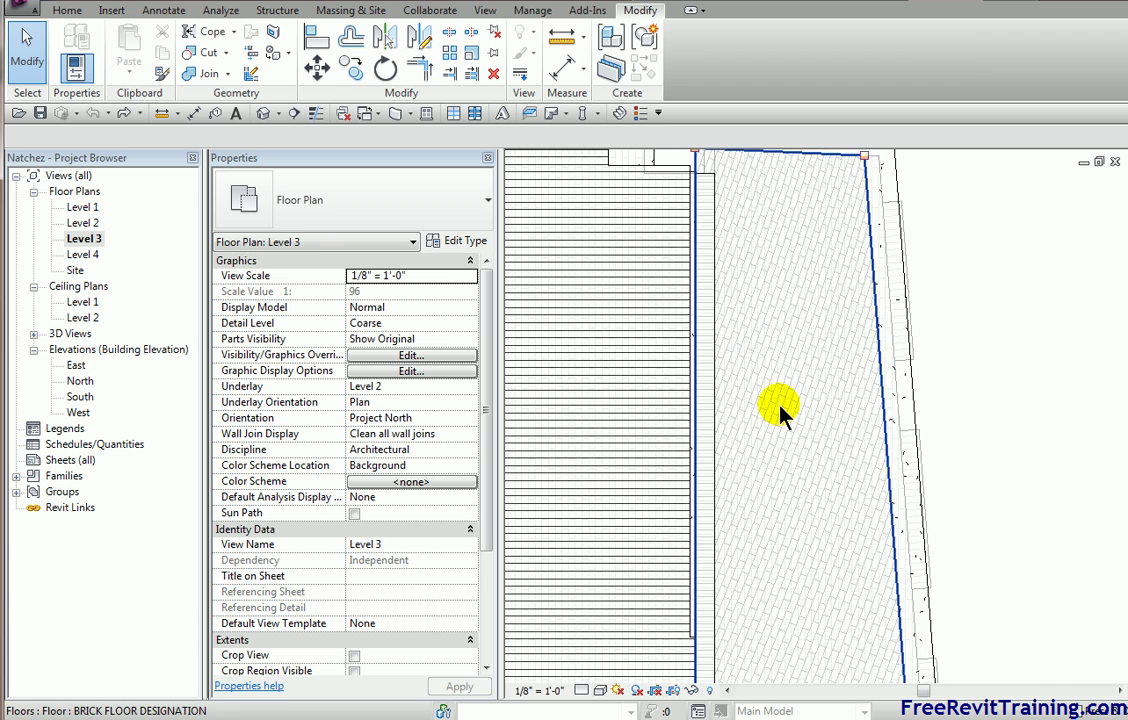
scroll(778, 406, "up", 4)
scroll(780, 410, "down", 5)
left_click(317, 52)
left_click(579, 310)
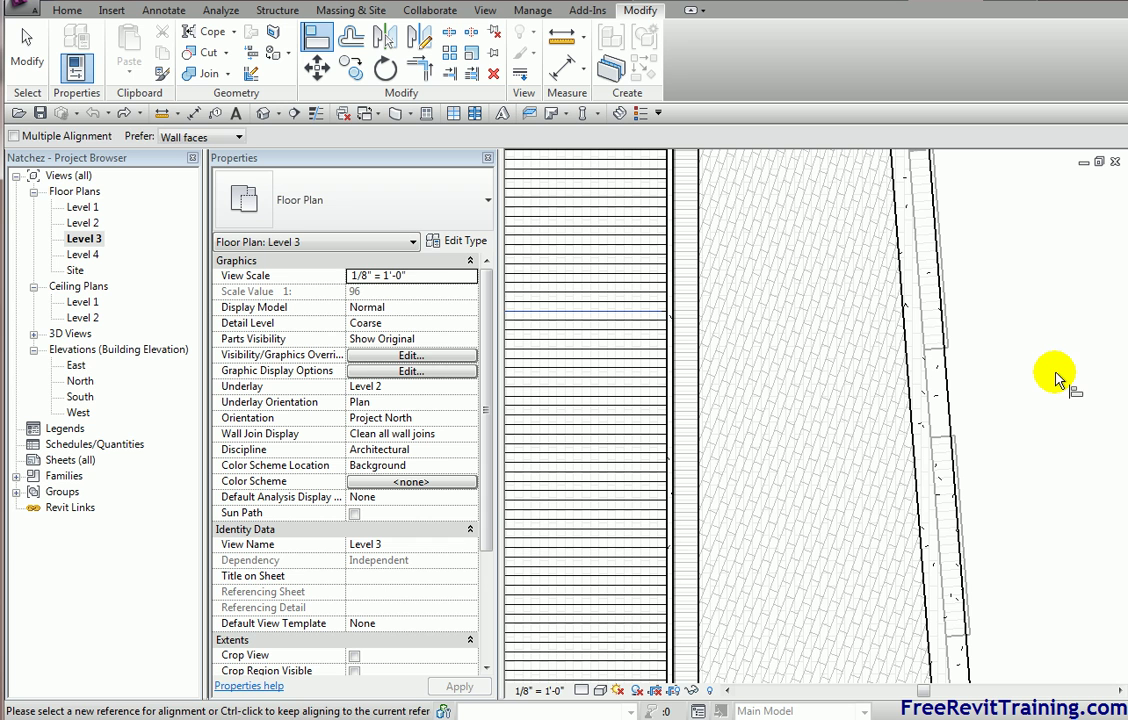
key("Escape")
key("Escape")
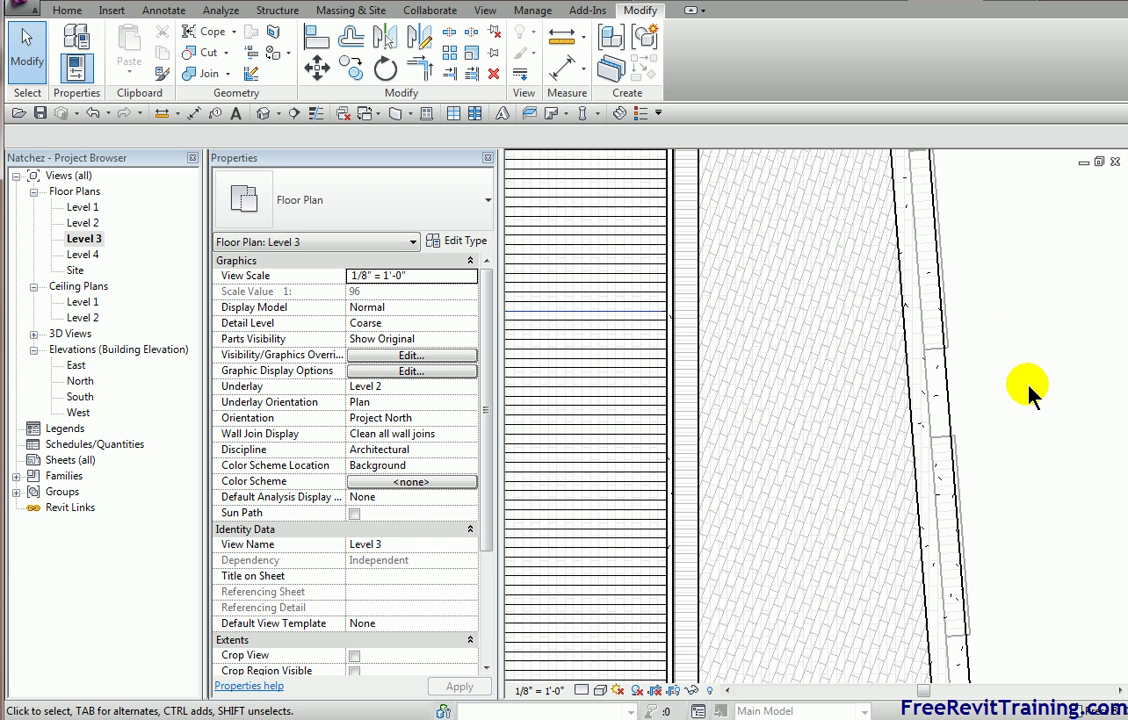
scroll(1030, 393, "down", 3)
middle_click_drag(1020, 433, 939, 461)
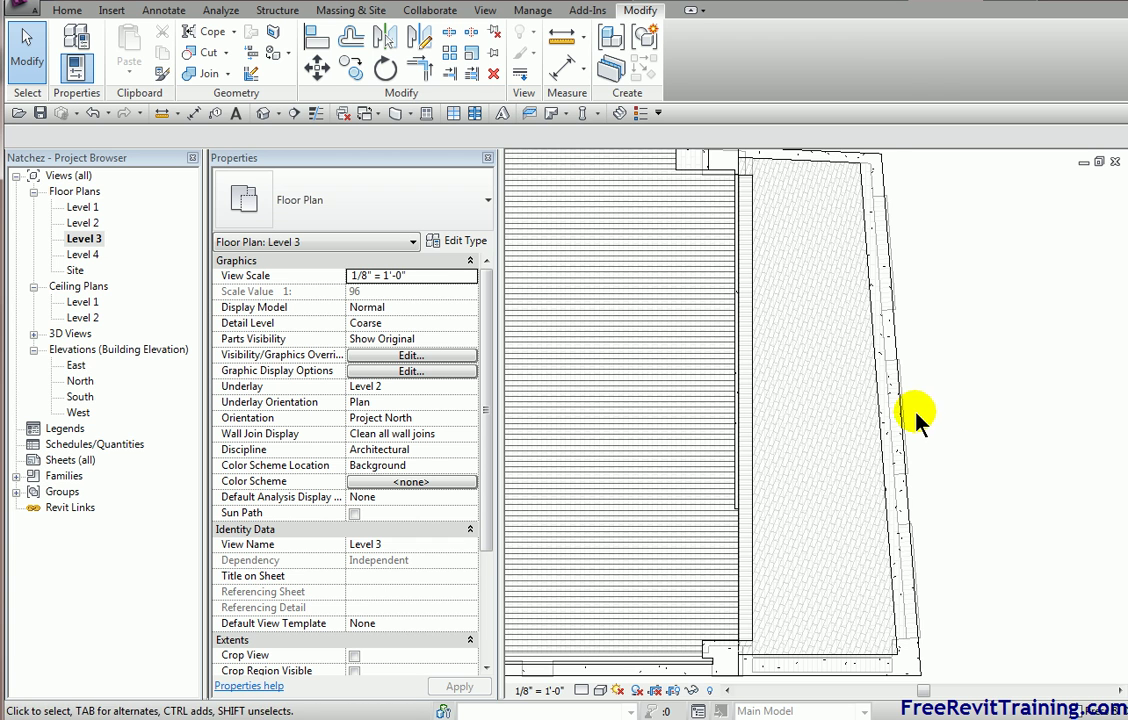
left_click(926, 431)
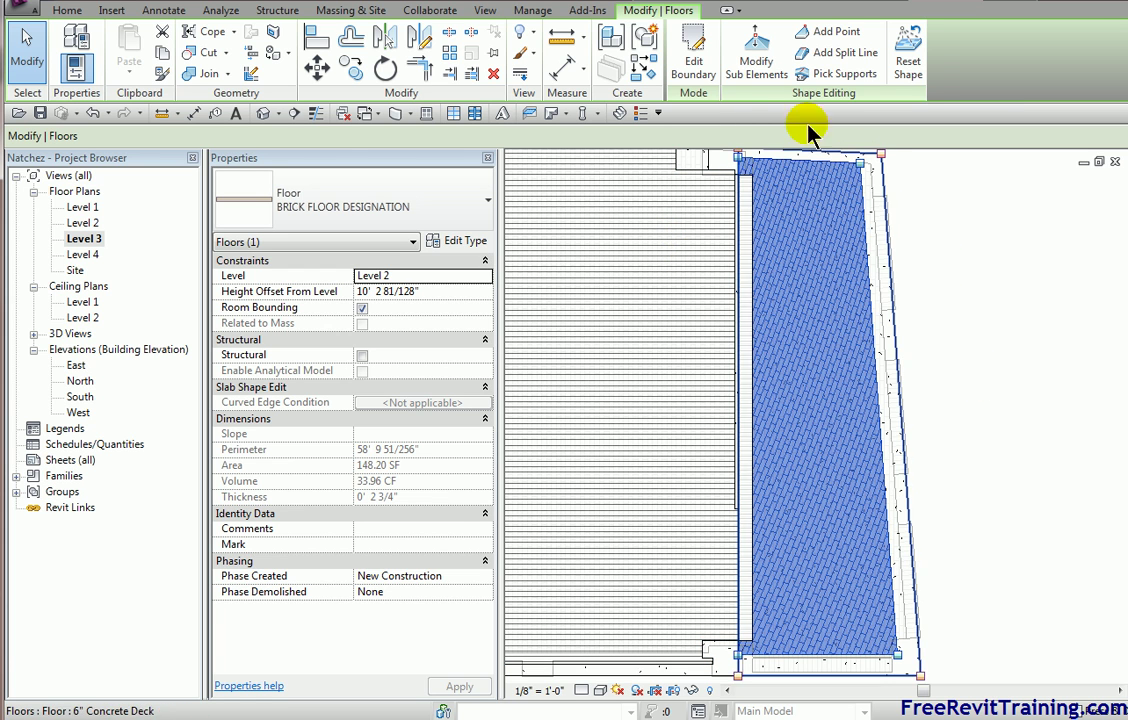
left_click(754, 58)
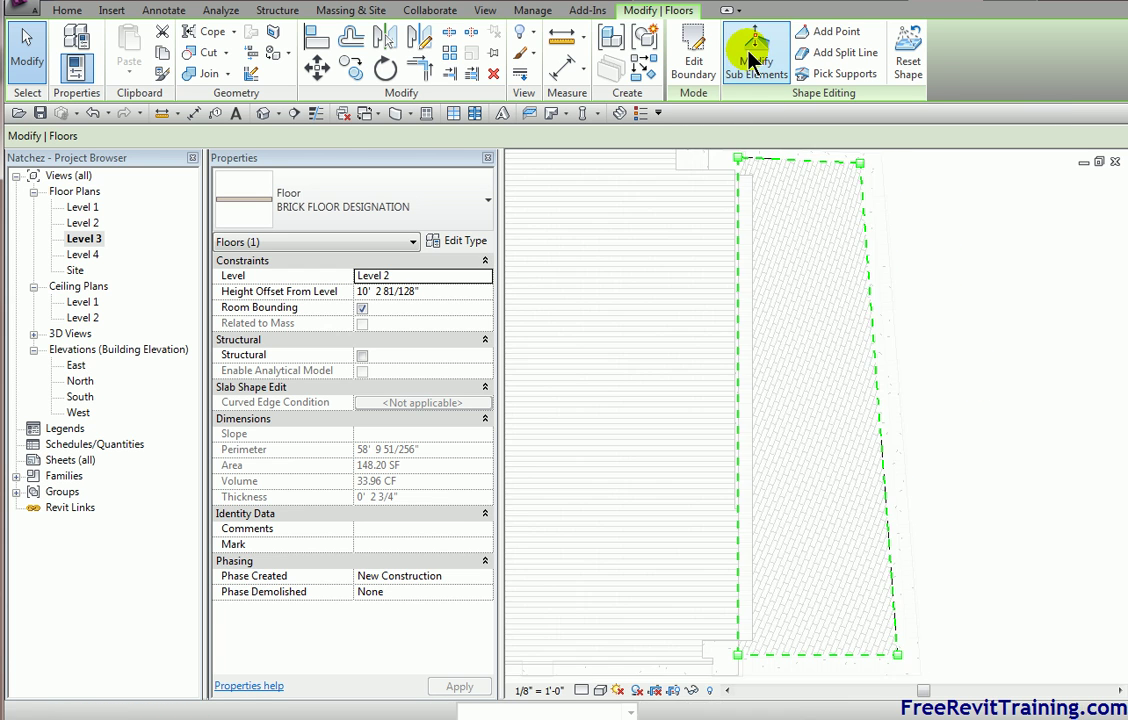
left_click(860, 166)
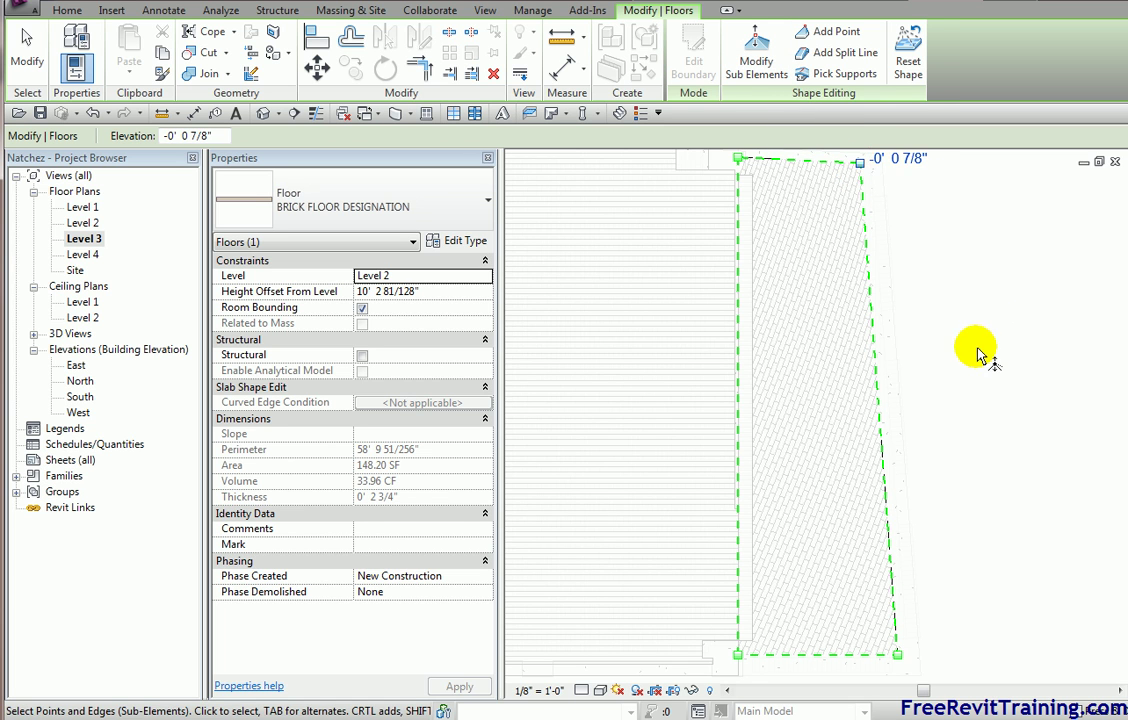
left_click(898, 657)
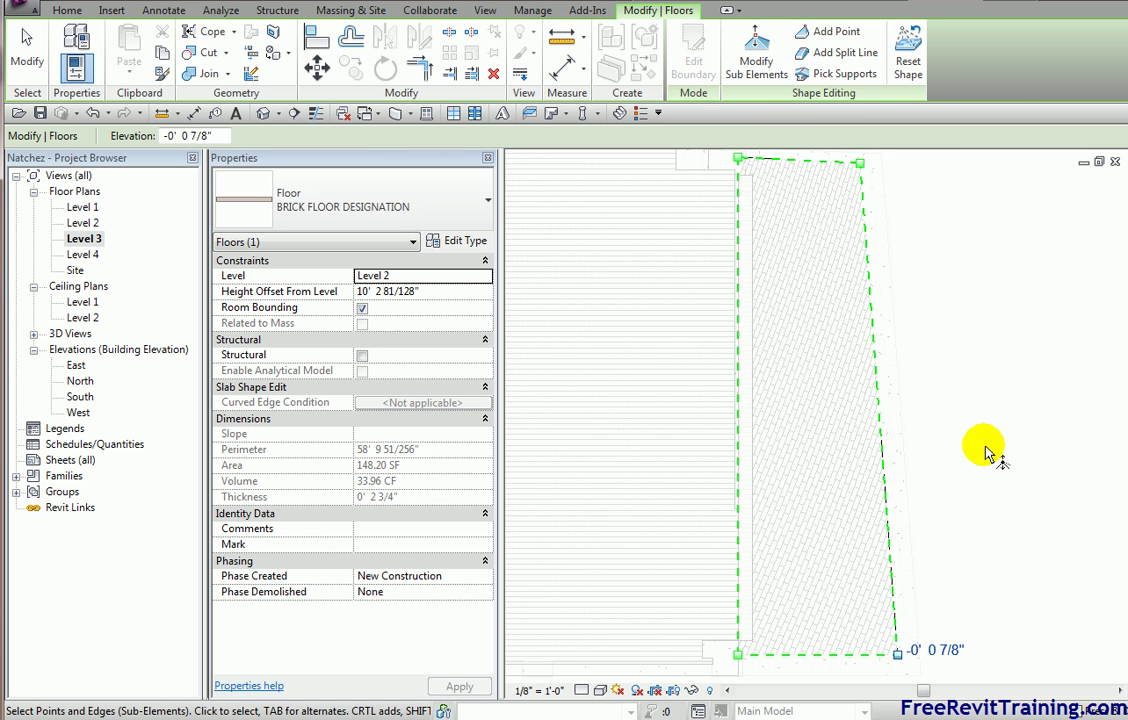
left_click(905, 440)
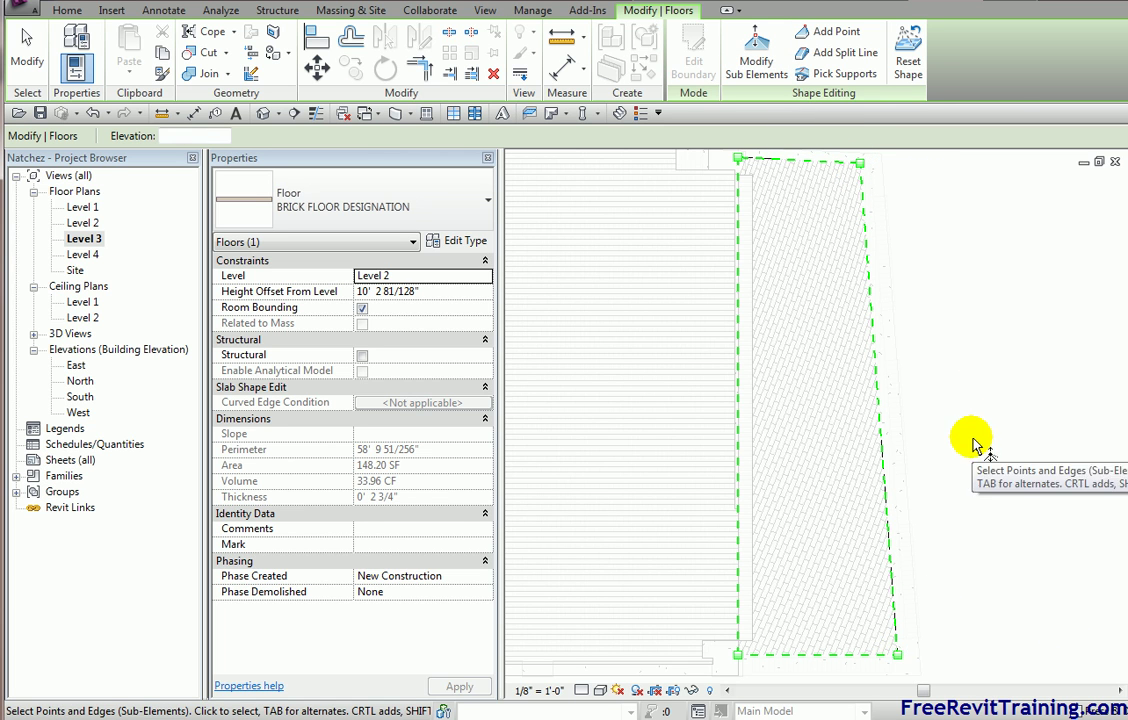
left_click(906, 52)
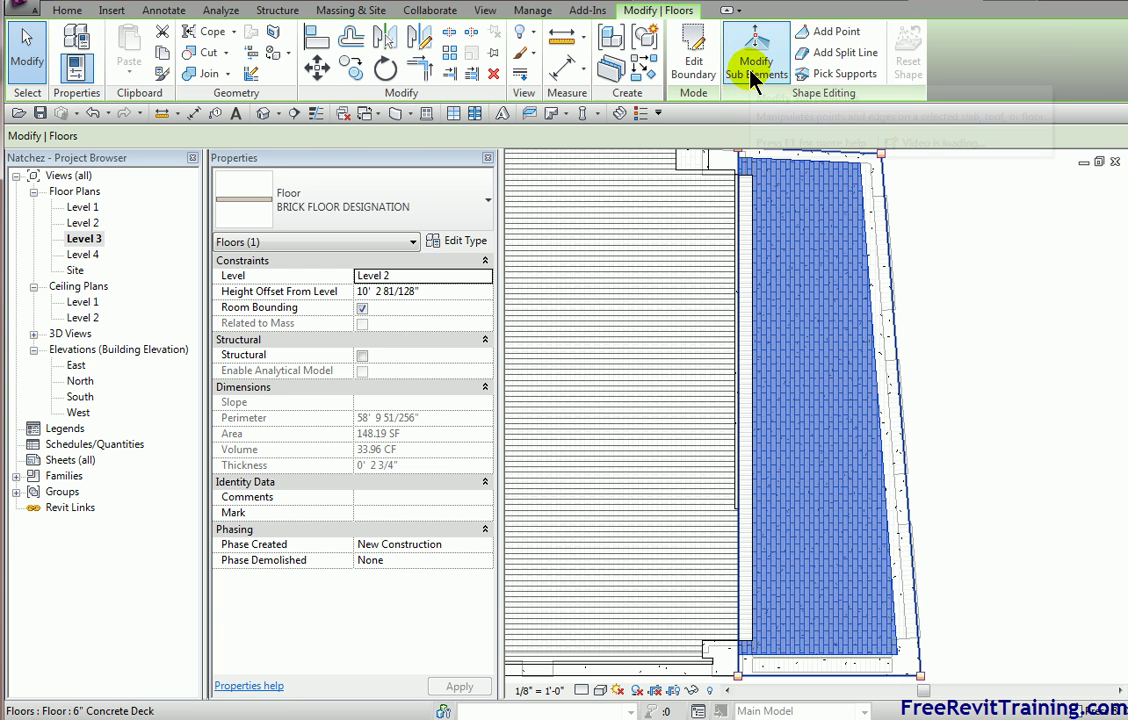
left_click(92, 112)
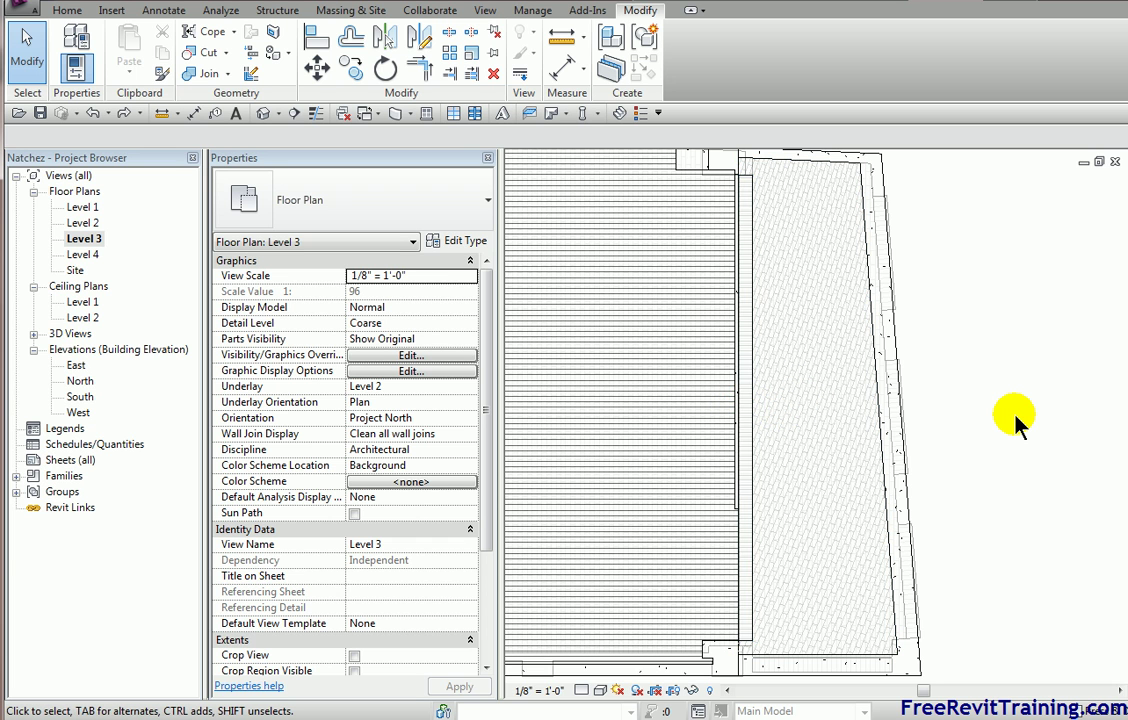
Draw a section line across the brick porch floor and open the new Section 1 view
scroll(1015, 420, "down", 5)
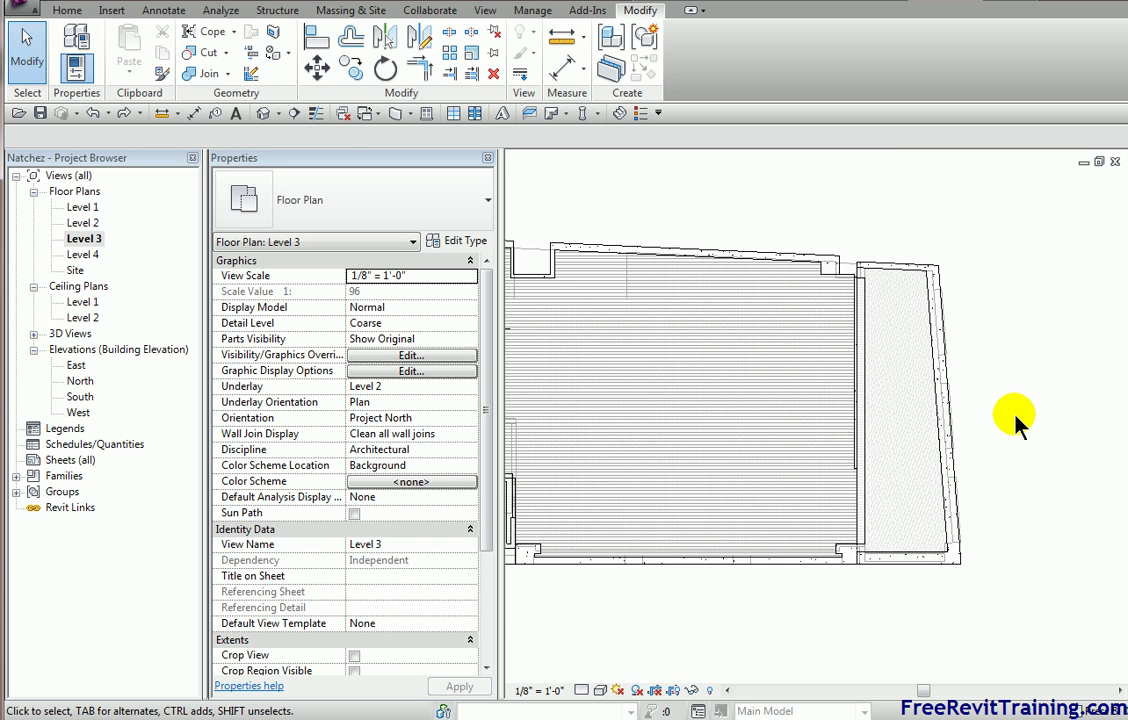
scroll(1015, 420, "down", 2)
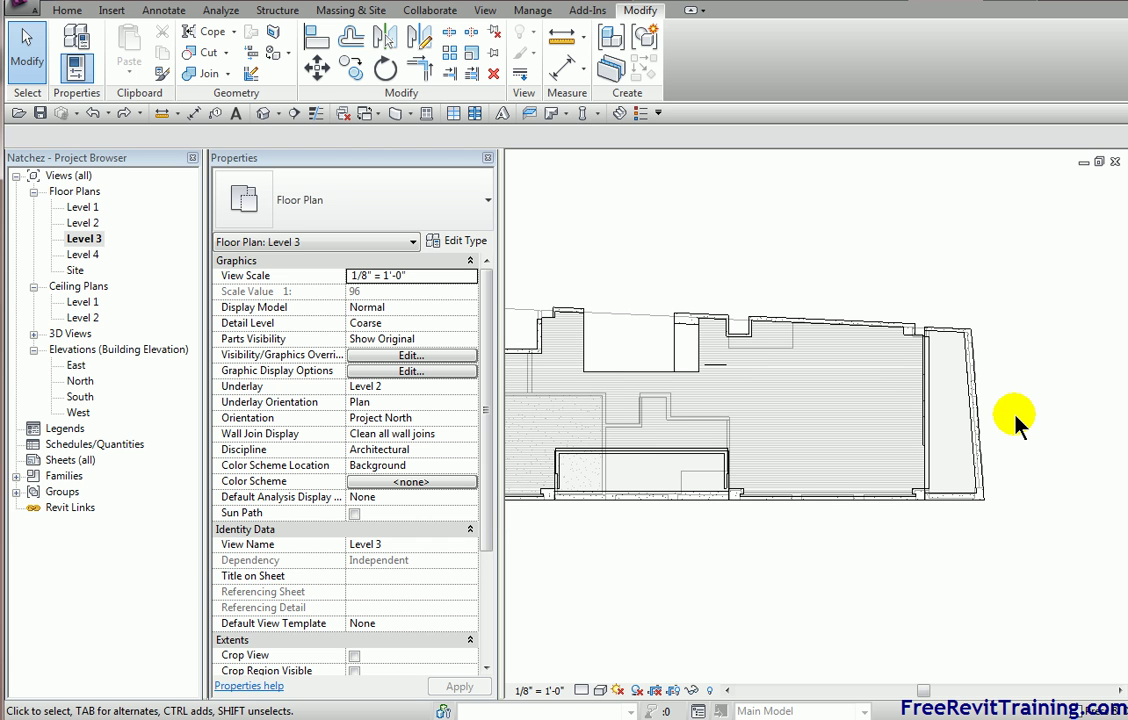
left_click(295, 111)
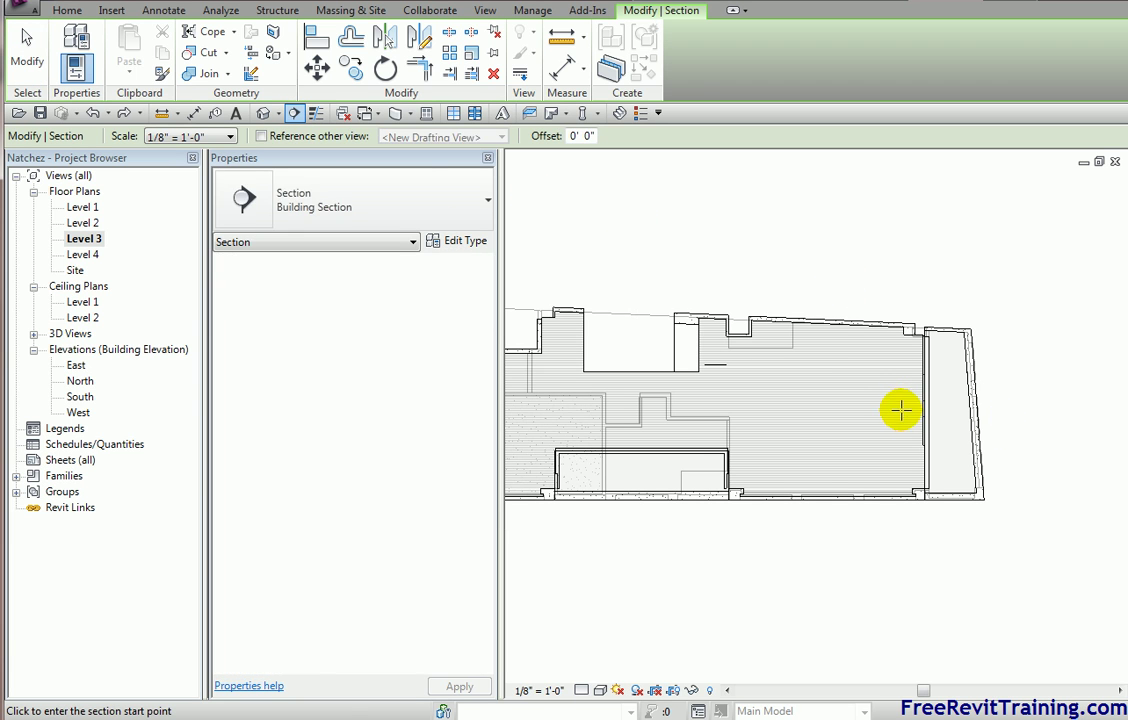
left_click(884, 410)
left_click(999, 408)
key("Escape")
key("Escape")
double_click(882, 408)
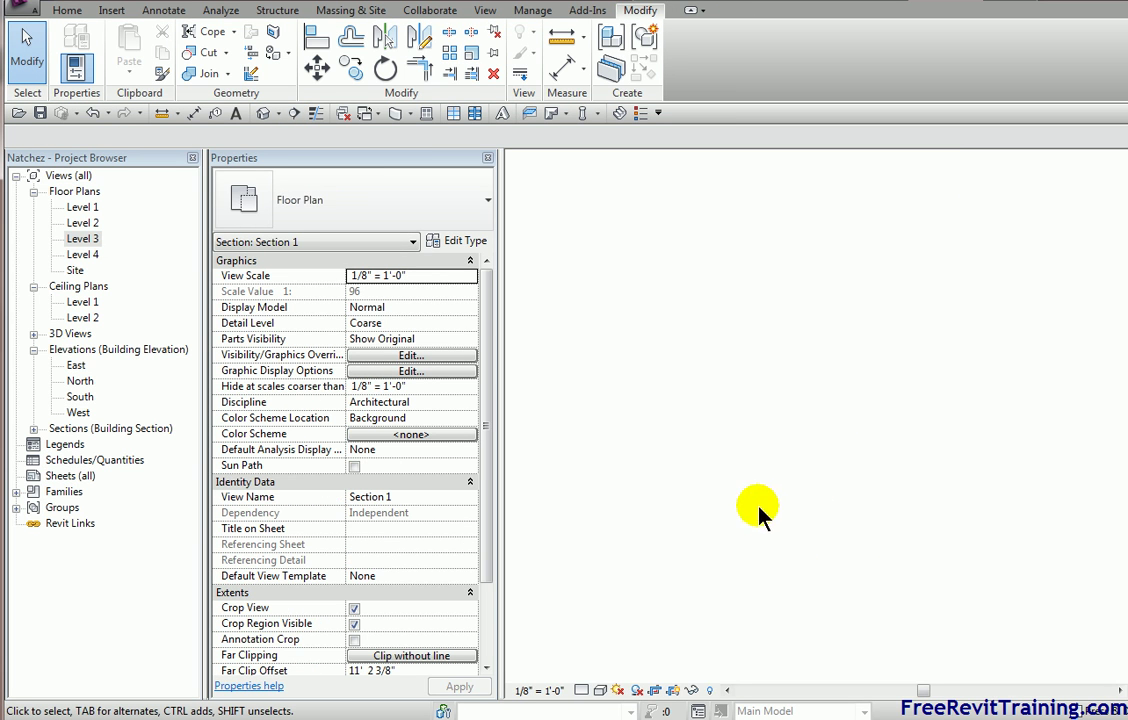
Inspect the brick slab in Section 1, then set the view scale to 1/2" = 1'-0"
scroll(806, 476, "up", 5)
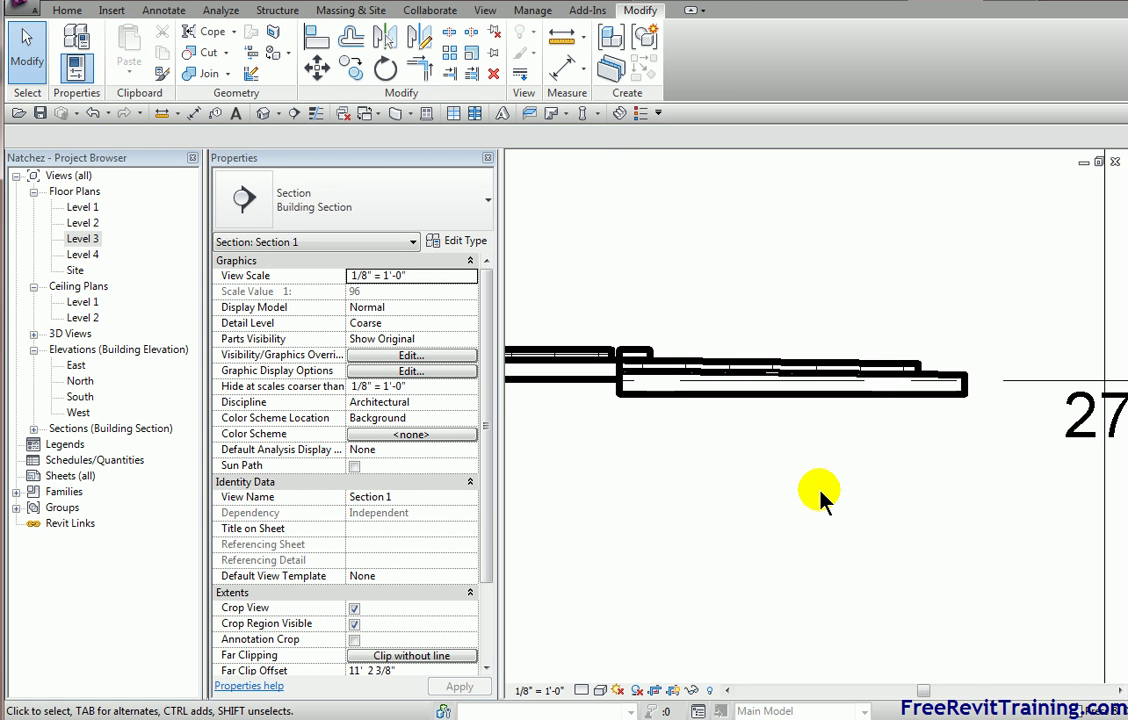
scroll(816, 537, "down", 4)
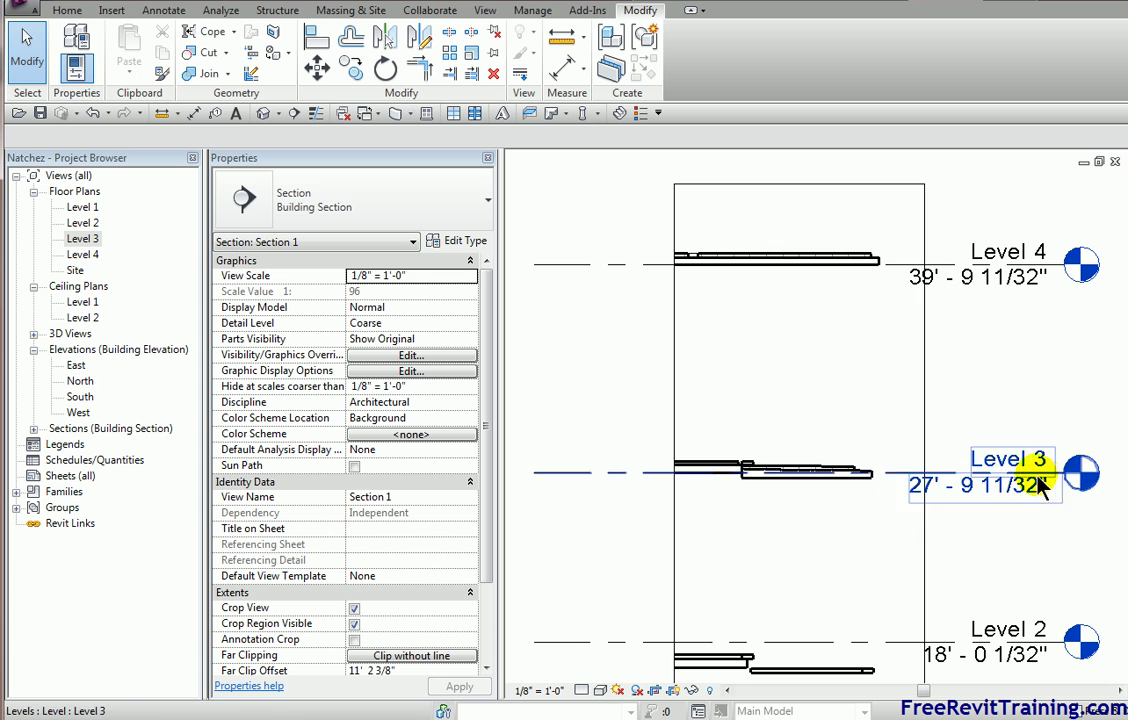
scroll(813, 486, "up", 4)
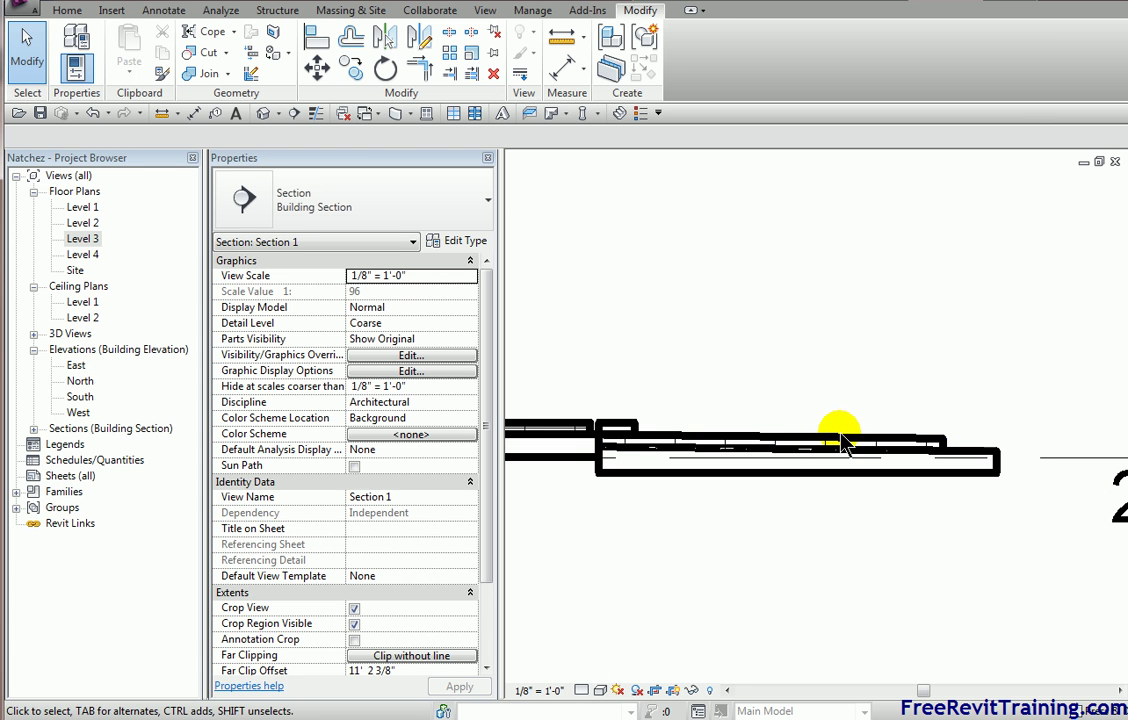
left_click(842, 447)
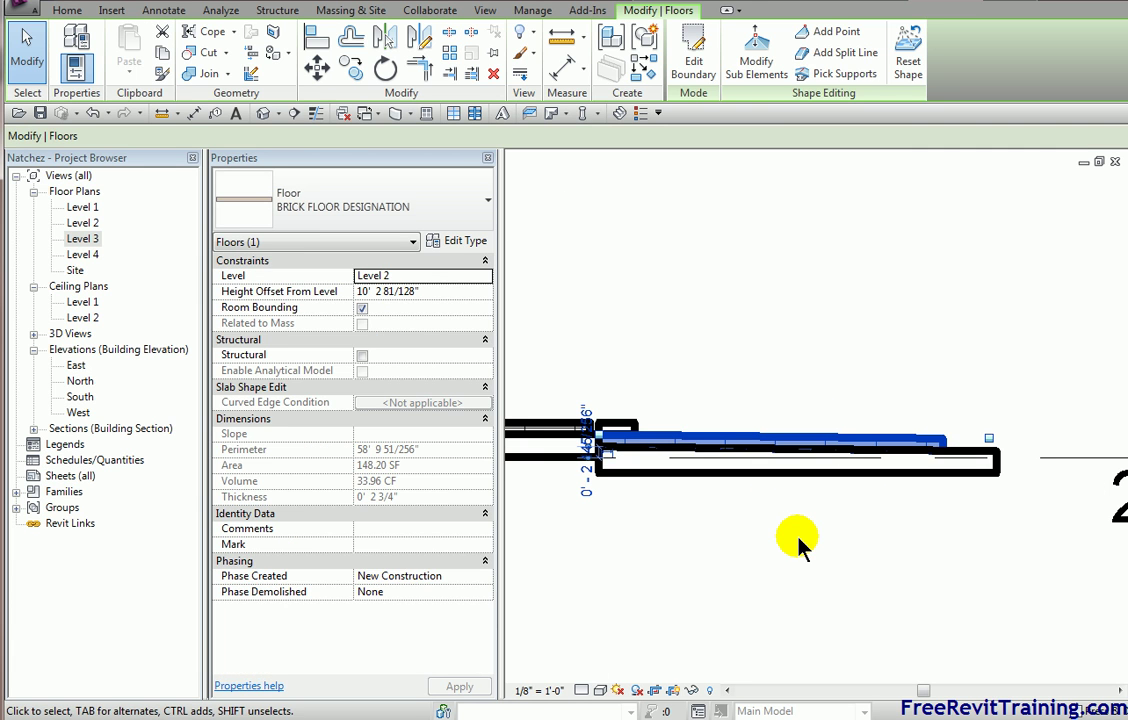
scroll(798, 545, "down", 1)
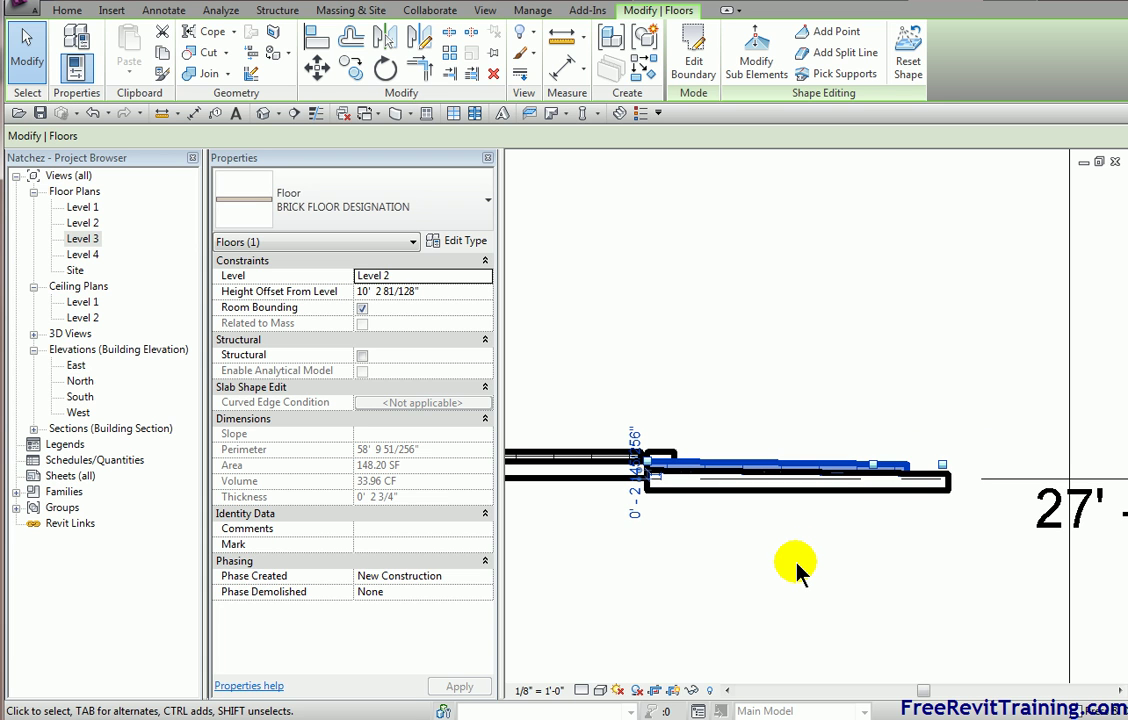
left_click(914, 624)
scroll(869, 503, "up", 1)
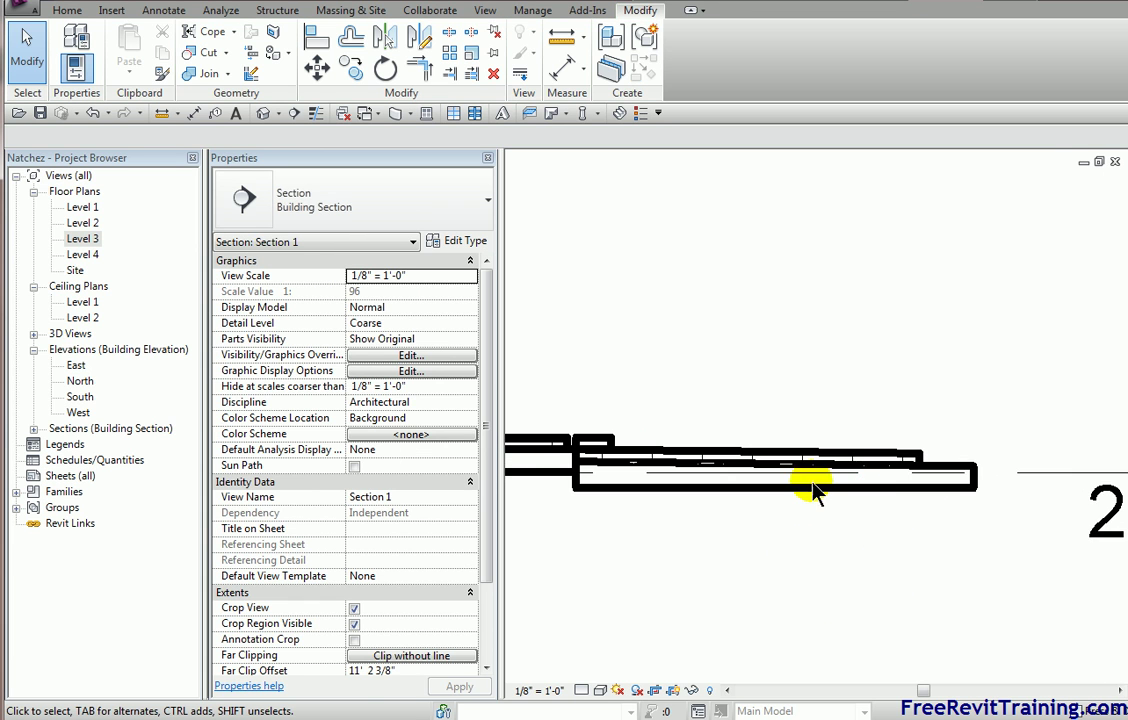
left_click(541, 690)
left_click(553, 265)
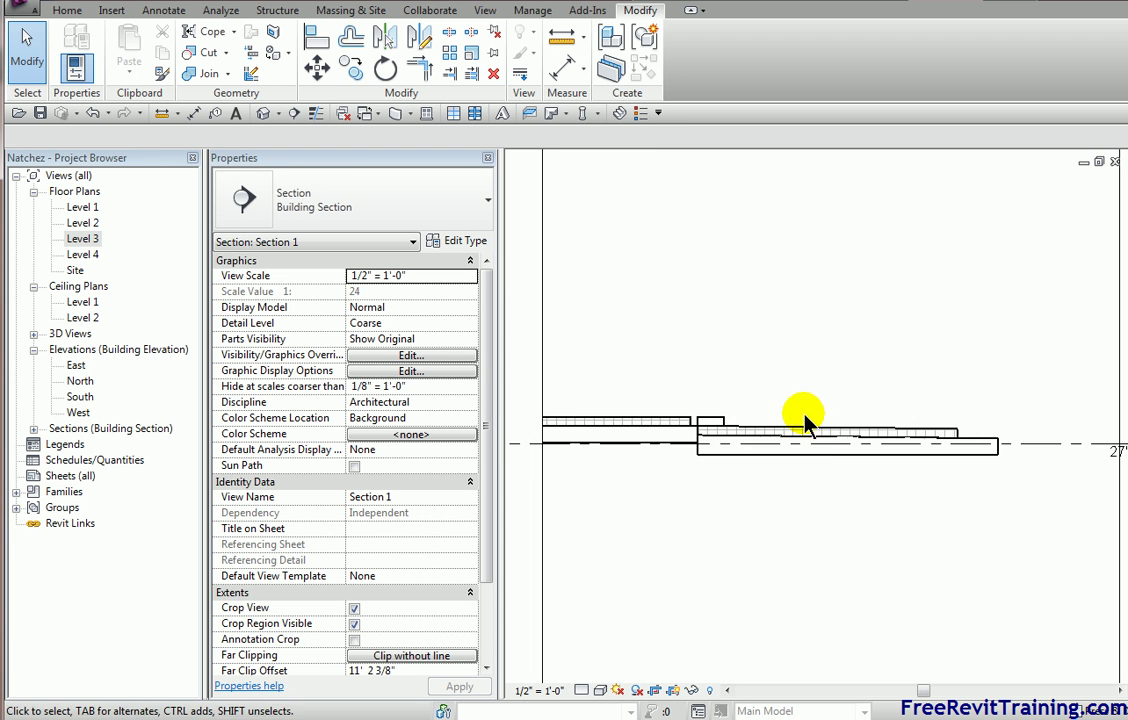
scroll(822, 447, "up", 2)
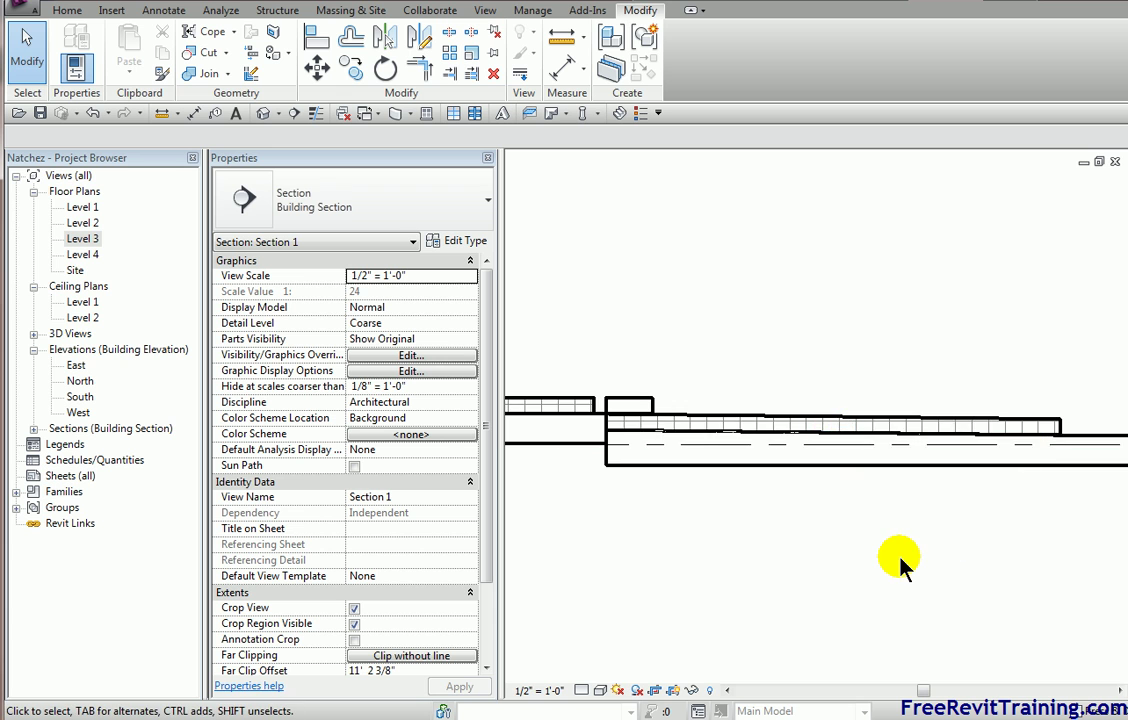
scroll(898, 563, "down", 2)
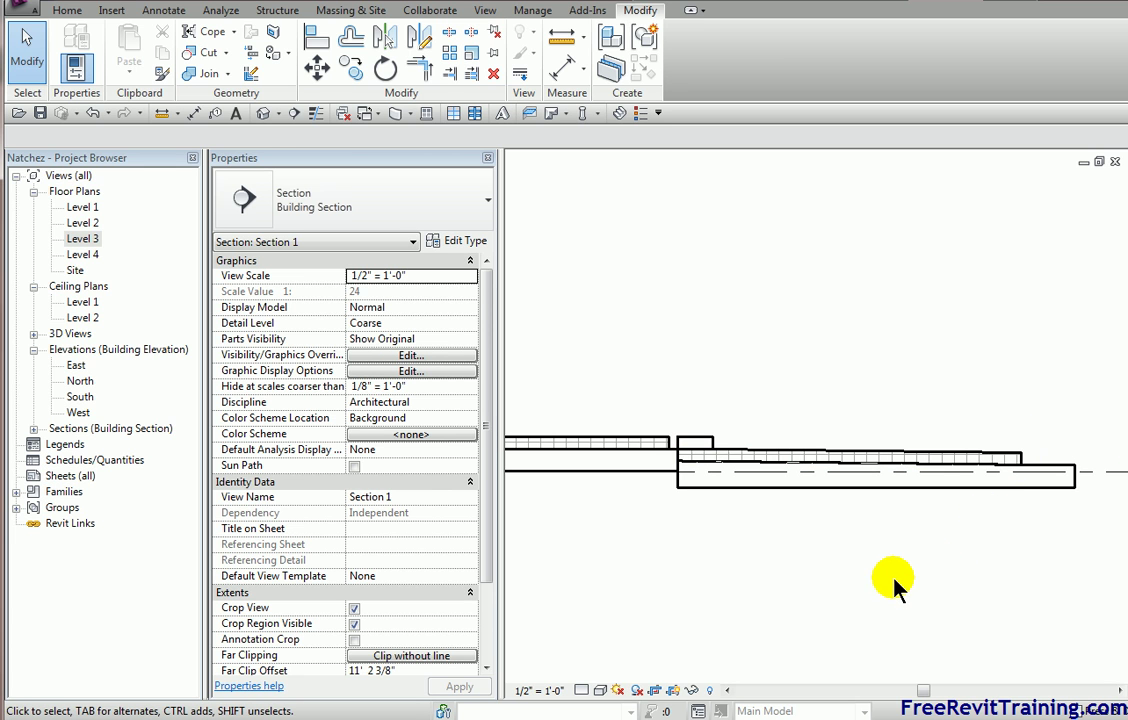
Return to the Level 3 plan framed on the porch slab, with the Annotate region options showing
double_click(97, 240)
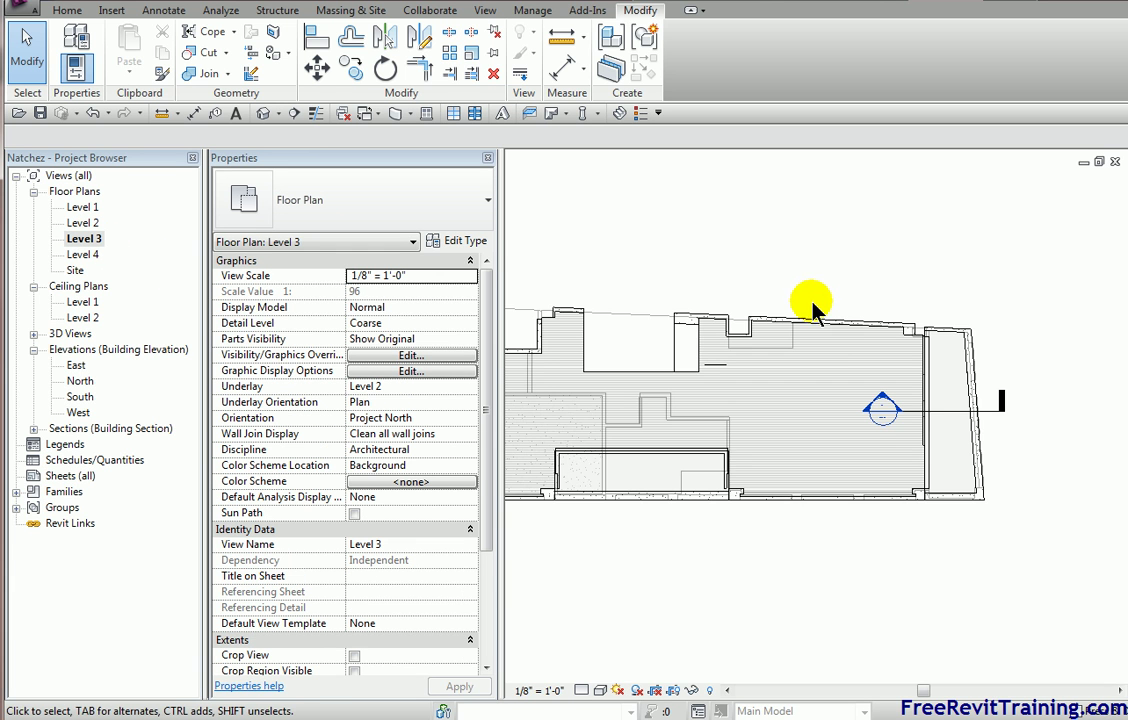
scroll(930, 410, "up", 5)
scroll(967, 530, "down", 2)
middle_click_drag(1100, 555, 913, 515)
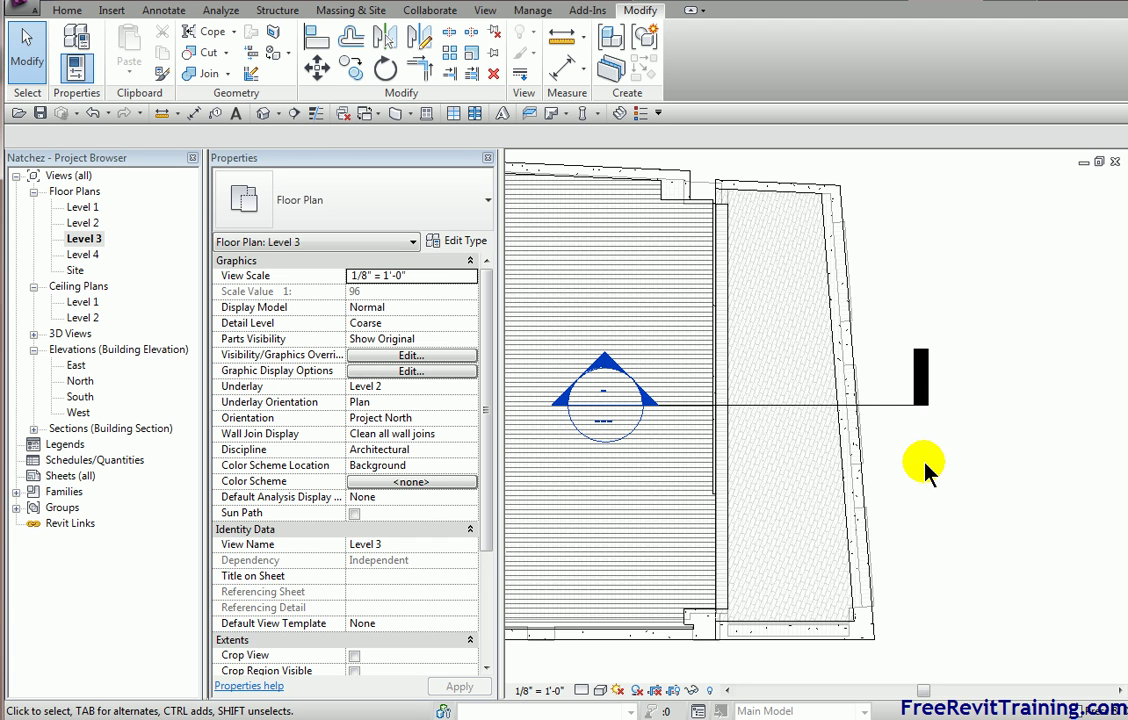
left_click(164, 11)
left_click(443, 72)
Start a filled region and pick the slab's top, right, bottom and left edges as its boundary
left_click(465, 102)
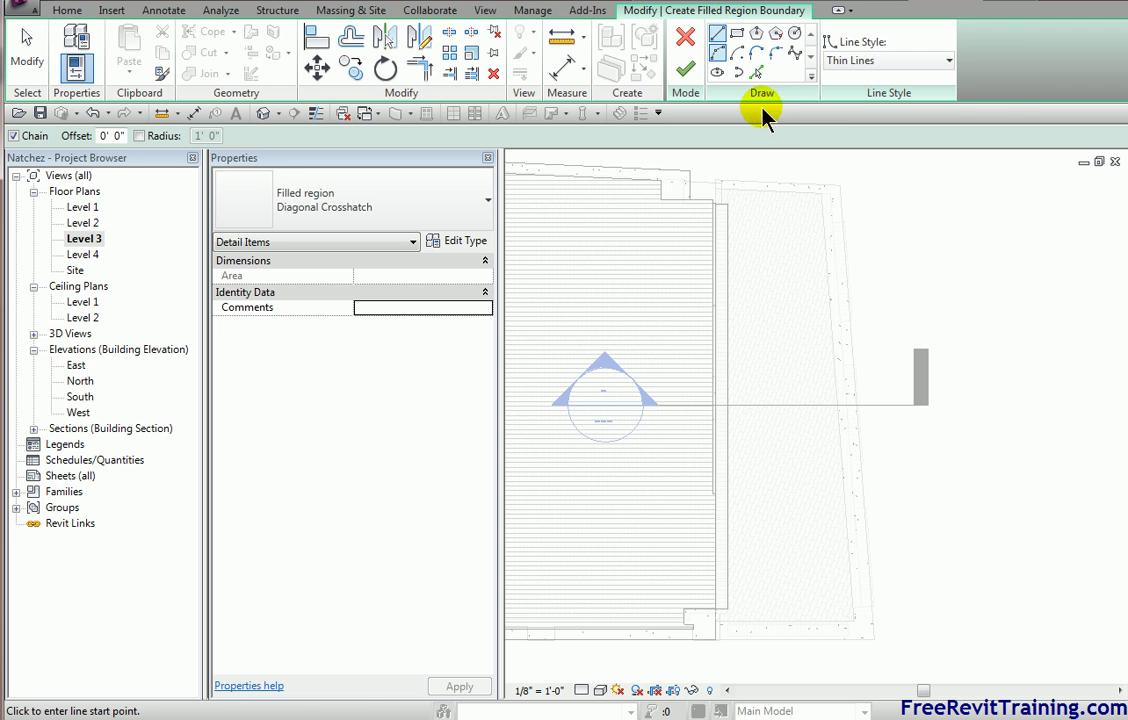
left_click(756, 74)
left_click(743, 189)
left_click(830, 300)
left_click(818, 622)
left_click(719, 516)
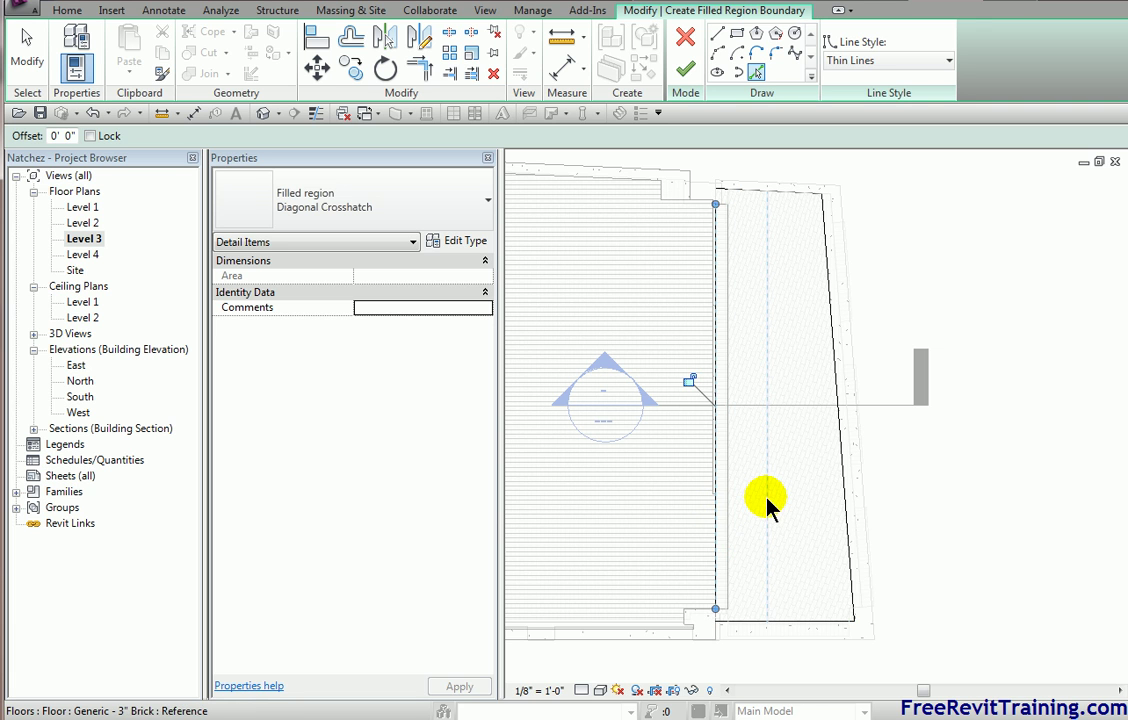
key("Escape")
key("Escape")
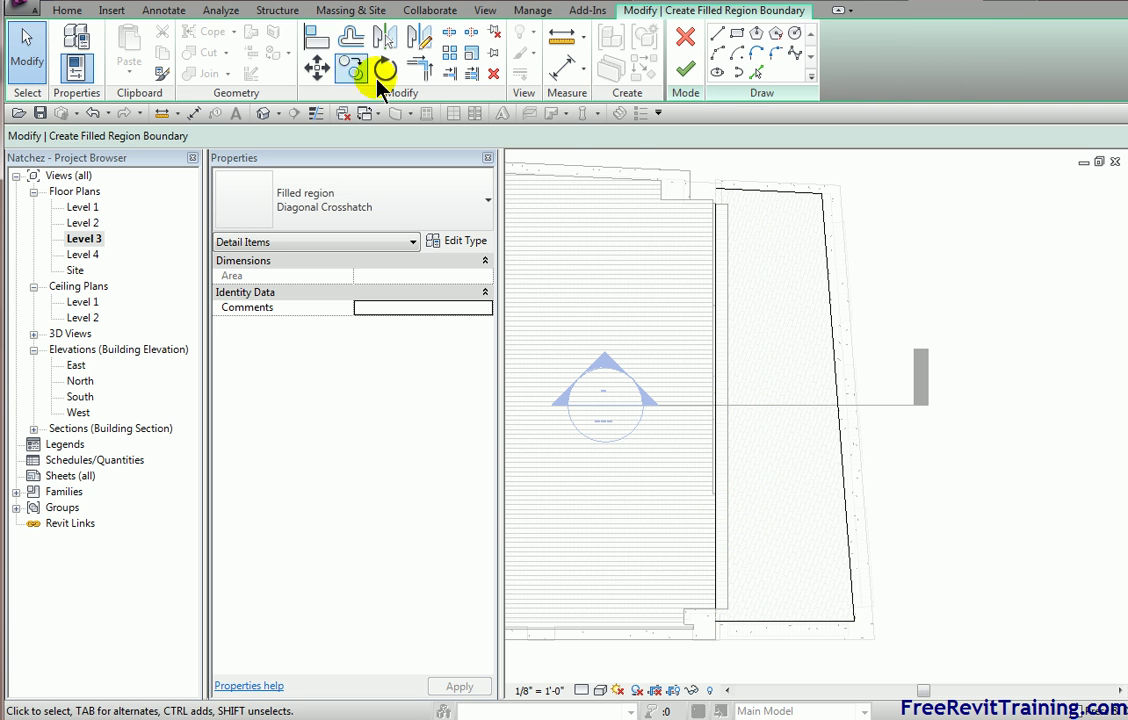
Trim the left and bottom boundary lines into a corner and finish the 148.19 SF region
left_click(416, 76)
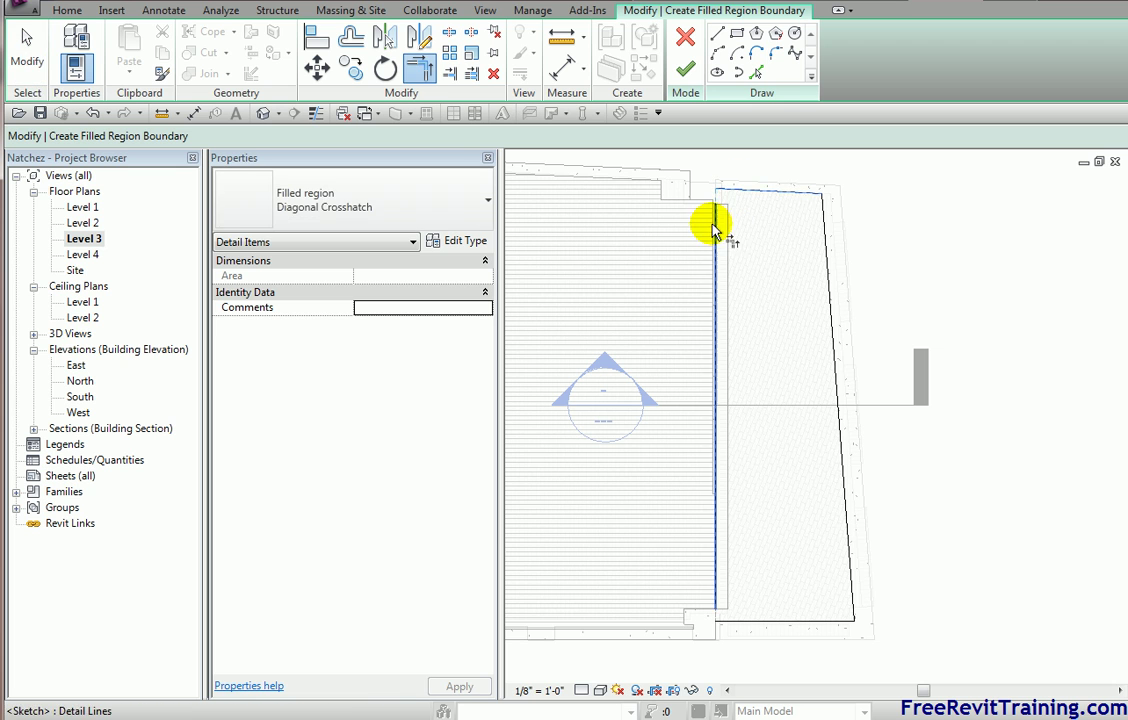
left_click(717, 597)
left_click(740, 622)
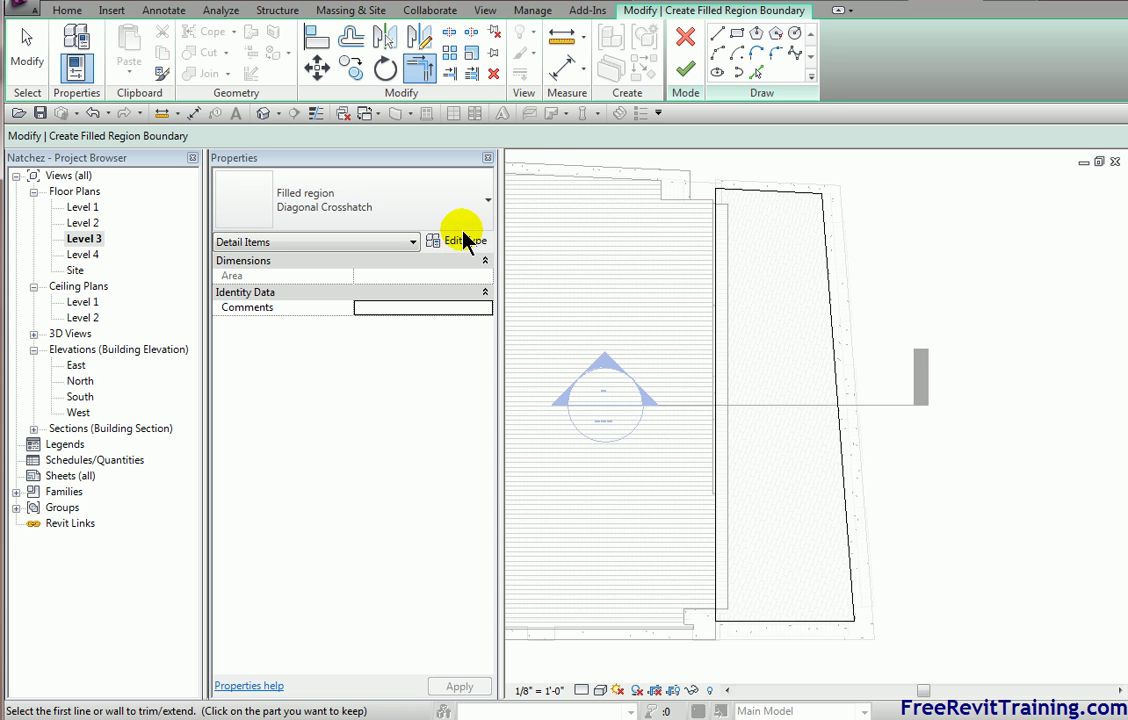
left_click(686, 78)
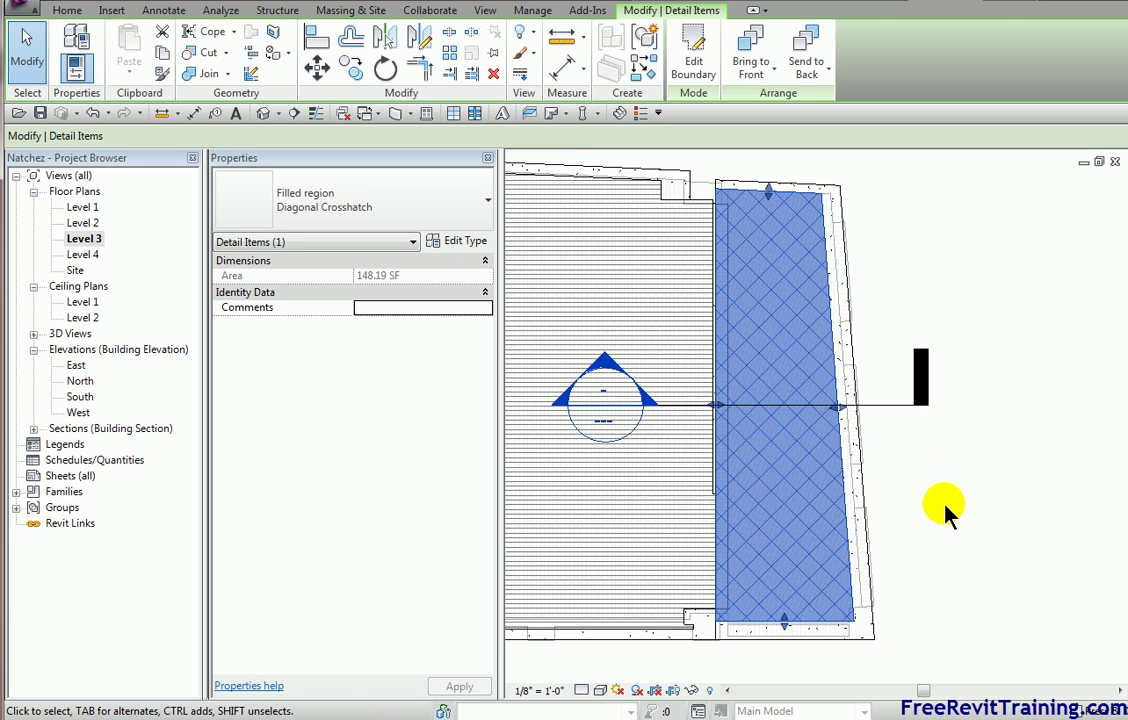
Select the BRICK FLOOR DESIGNATION floor and view its type properties and available floor types
left_click(918, 558)
scroll(918, 558, "up", 3)
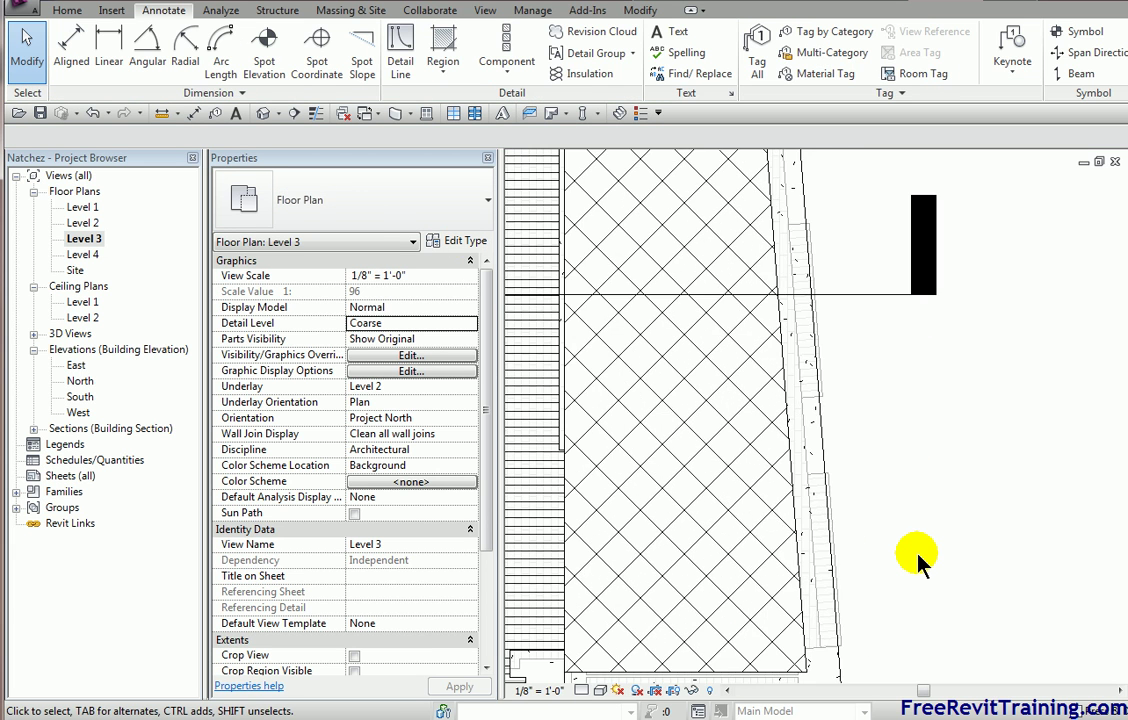
scroll(918, 560, "down", 5)
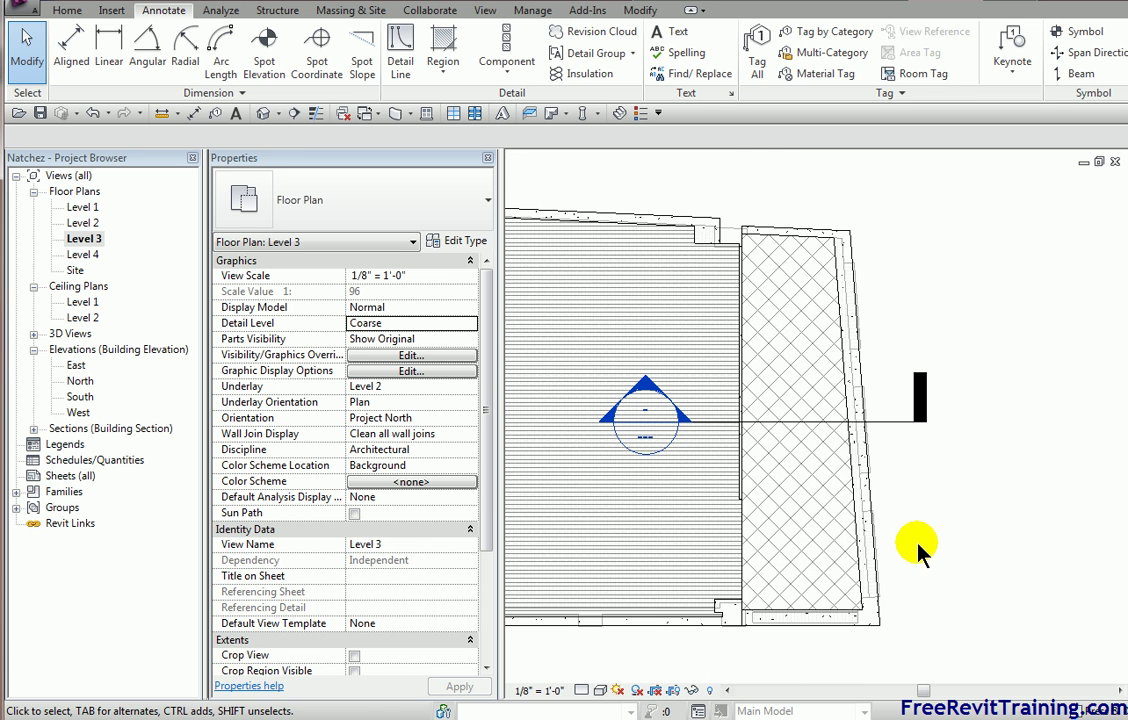
left_click(788, 340)
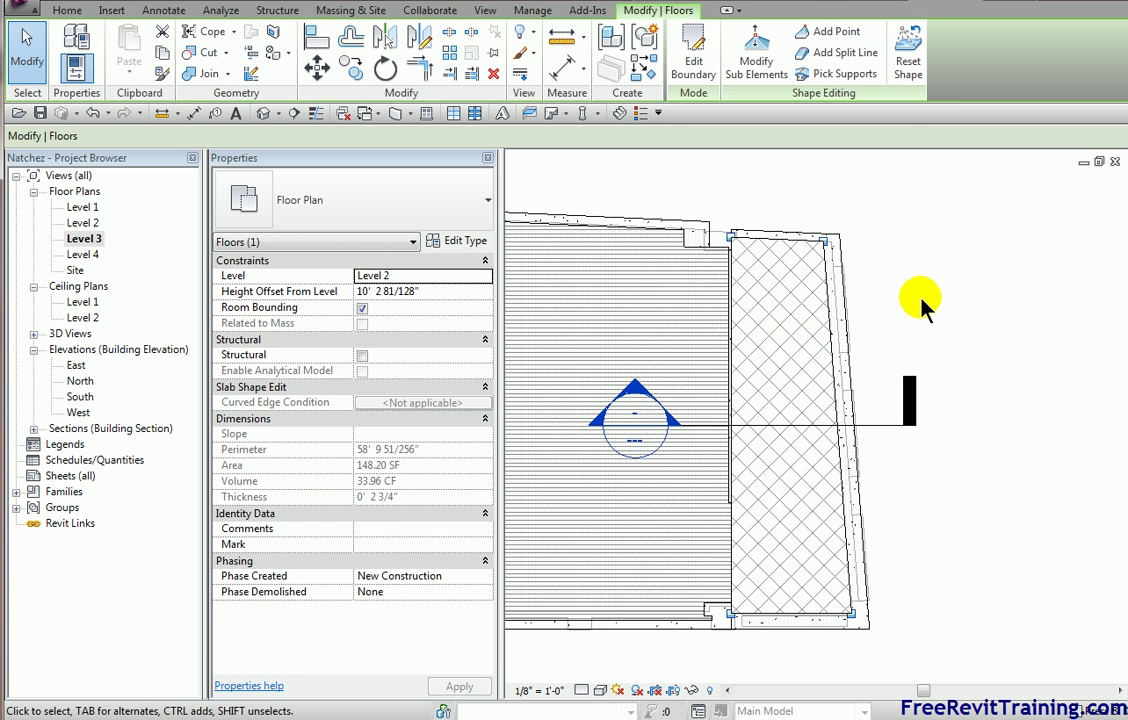
left_click(462, 242)
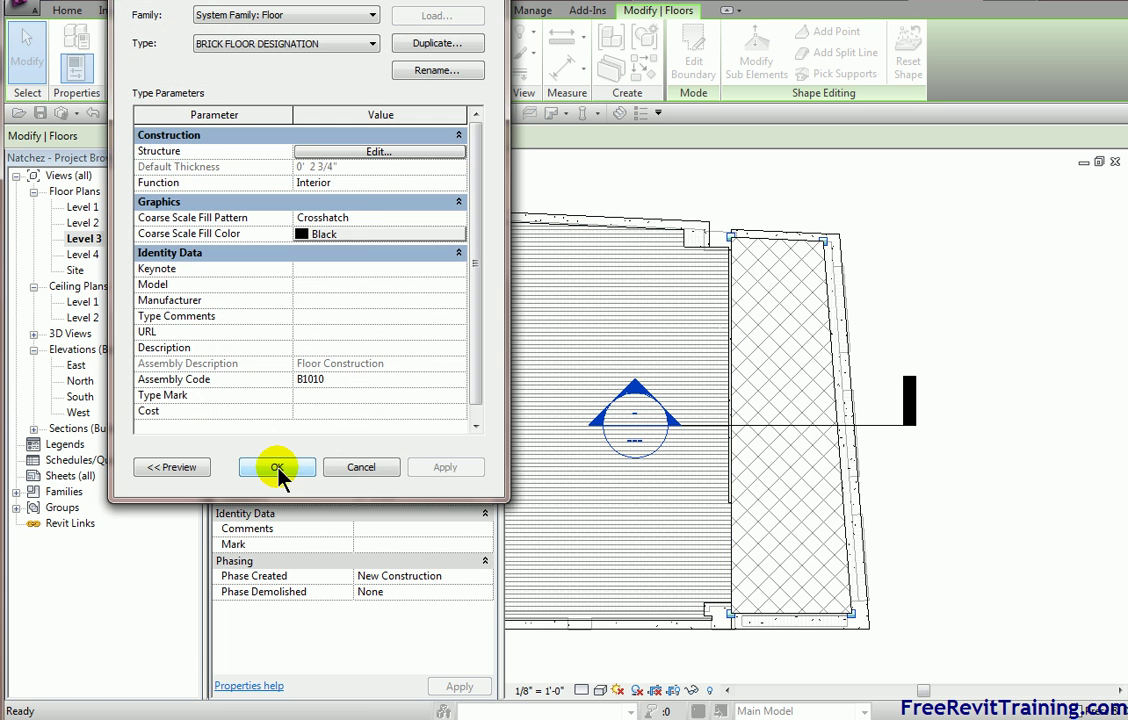
left_click(373, 44)
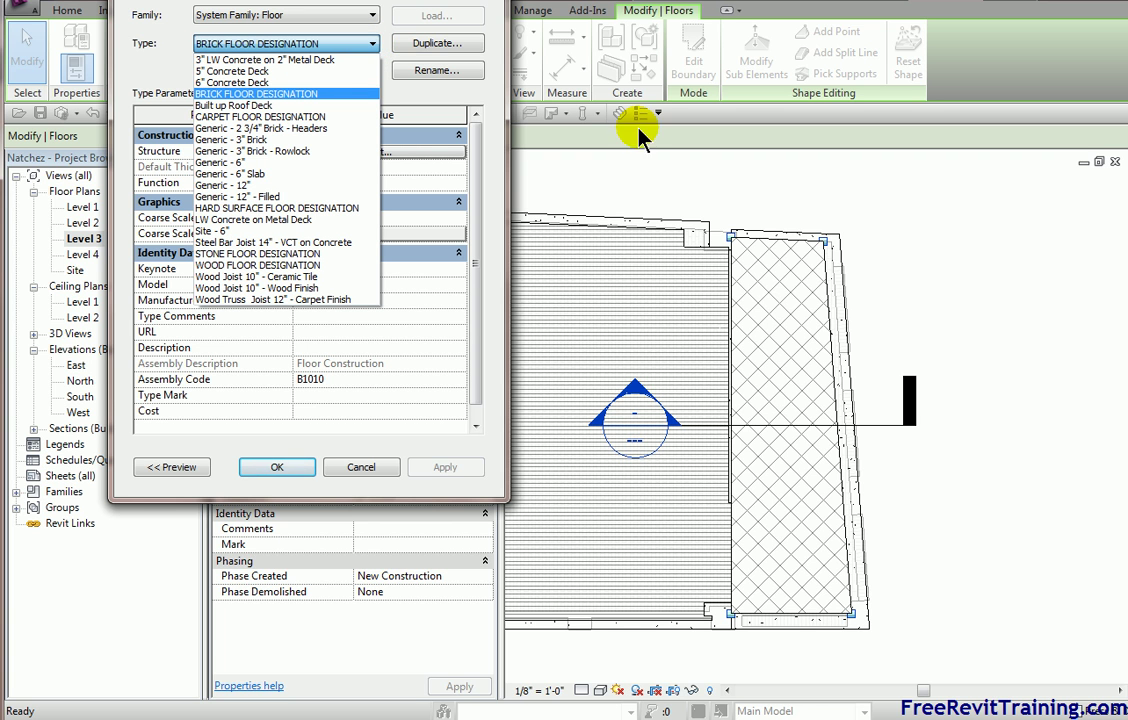
Close the floor type properties and filter the selection to the Diagonal Crosshatch filled region (Detail Items)
key("Escape")
key("Escape")
key("Escape")
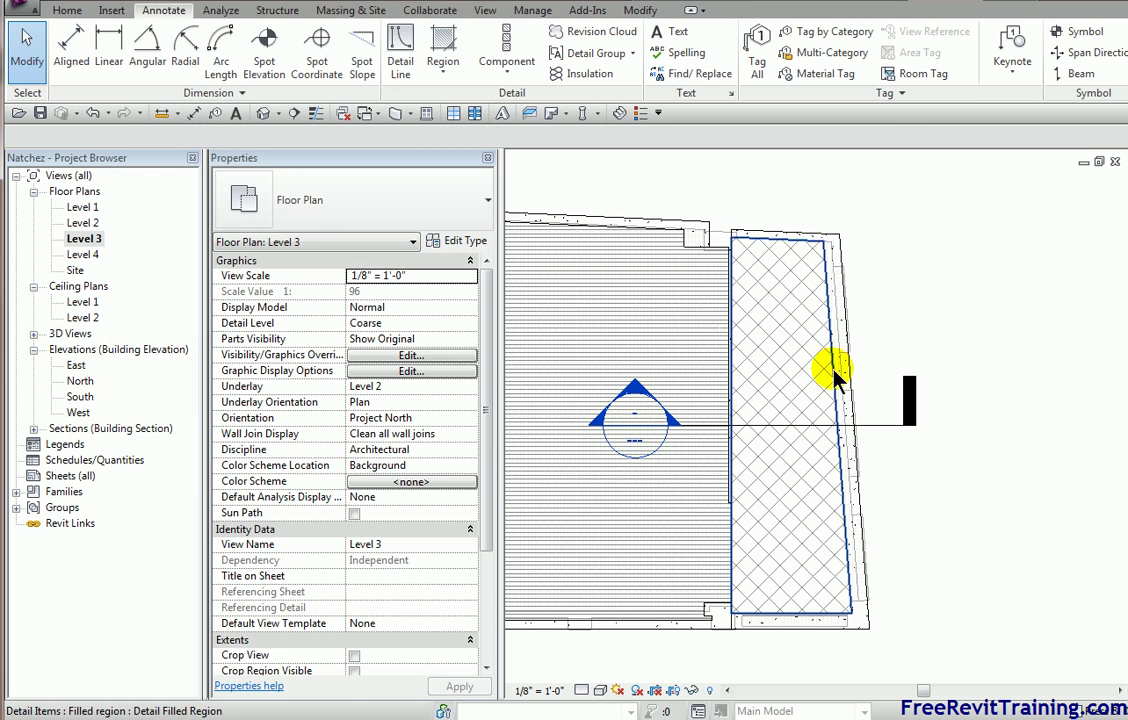
key("Tab")
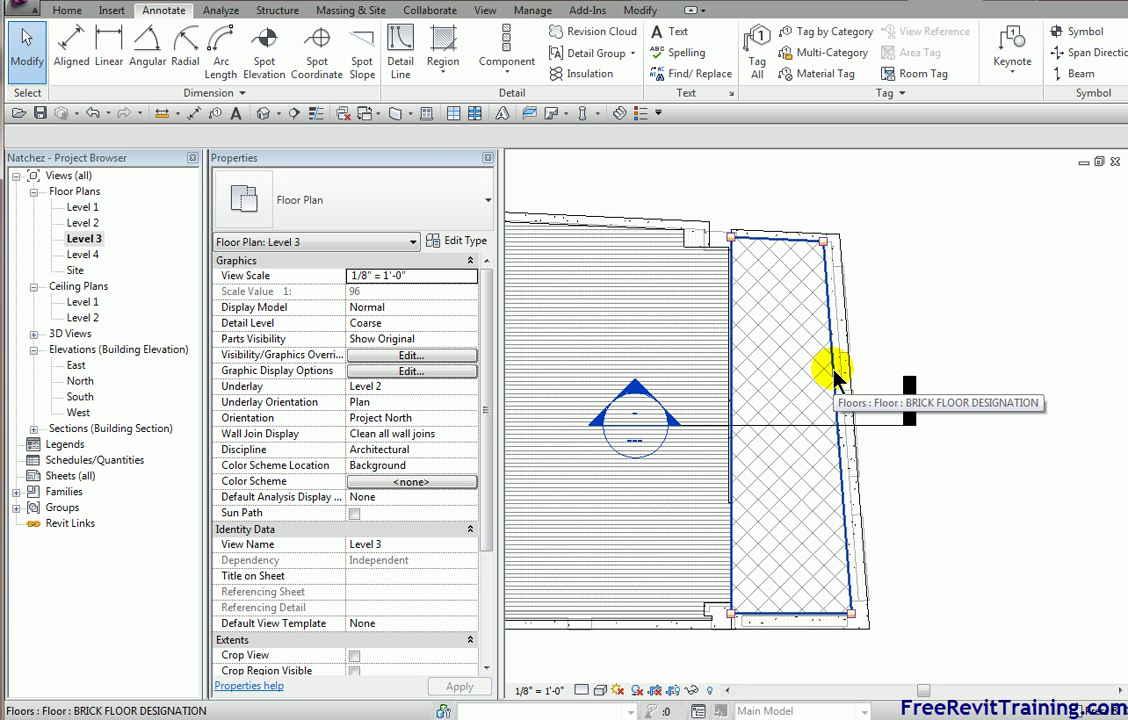
key("Tab")
key("Tab")
left_click(765, 330)
left_click_drag(796, 234, 607, 337)
left_click(410, 243)
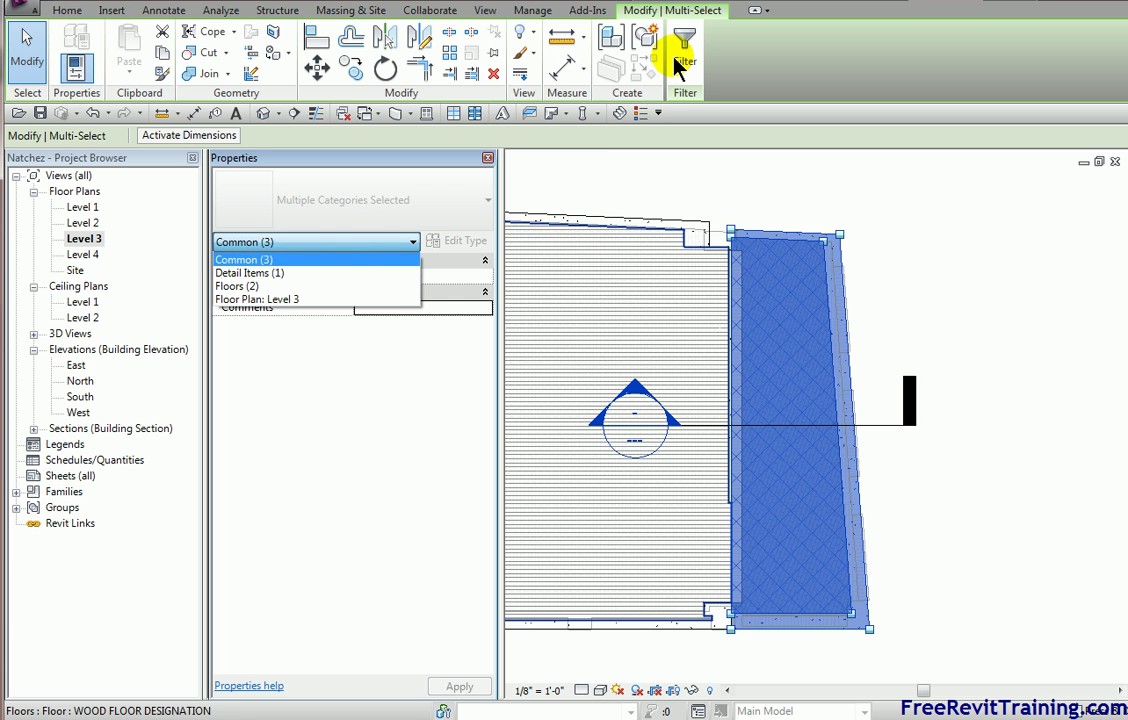
left_click(280, 273)
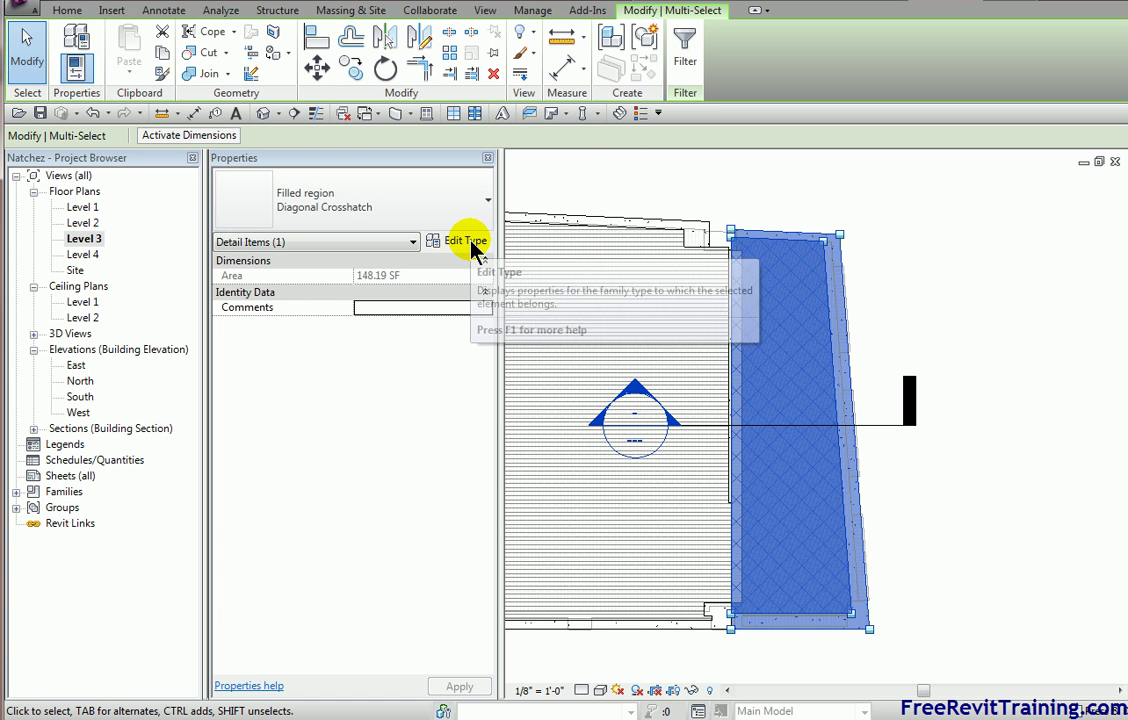
Duplicate the Diagonal Crosshatch filled region type as a new type named 'brick hatch'
left_click(466, 242)
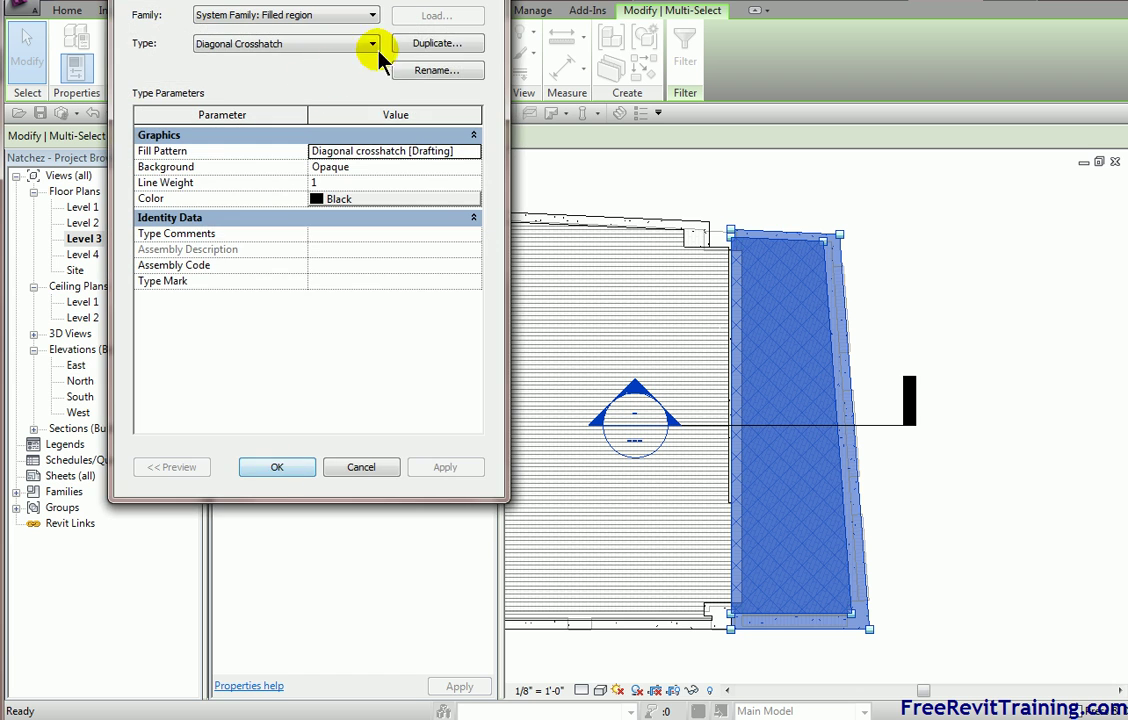
left_click(450, 44)
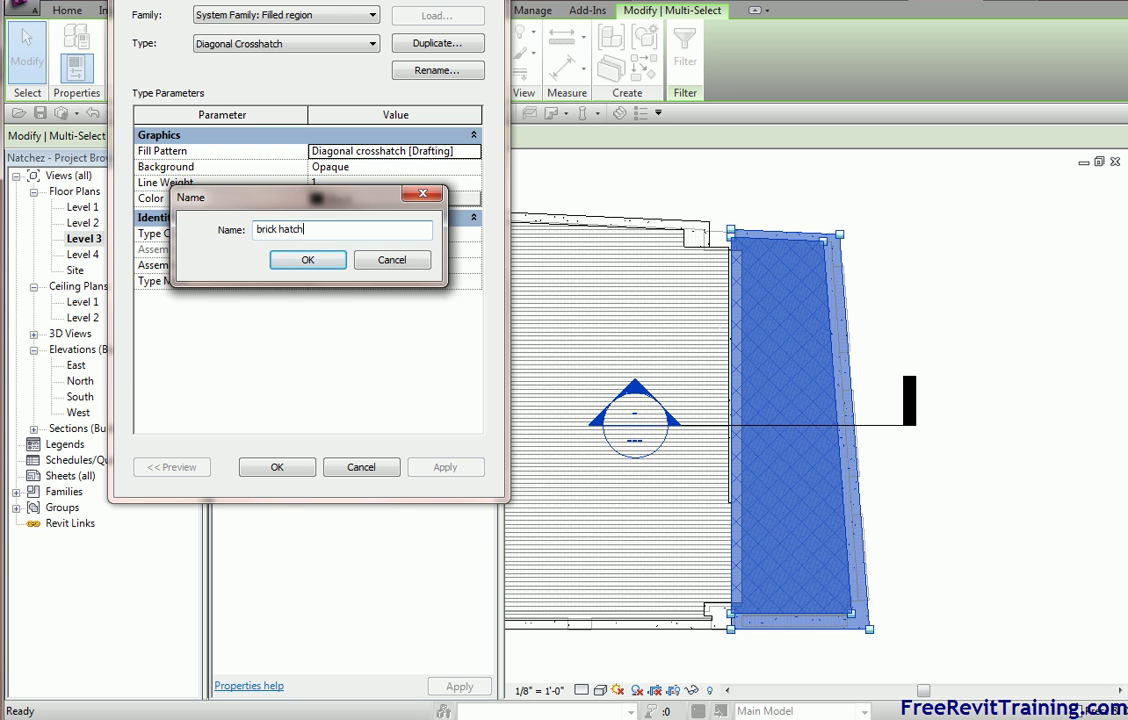
left_click(306, 259)
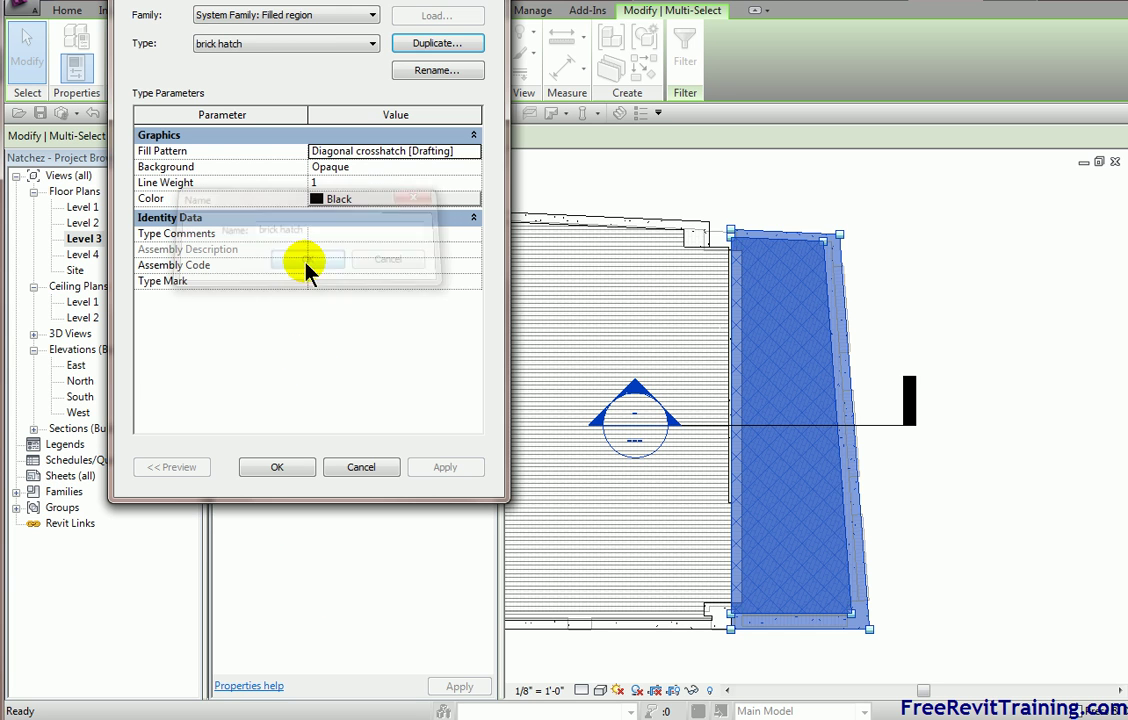
Set the brick hatch type's fill pattern to the Brick model pattern and apply it
left_click(475, 152)
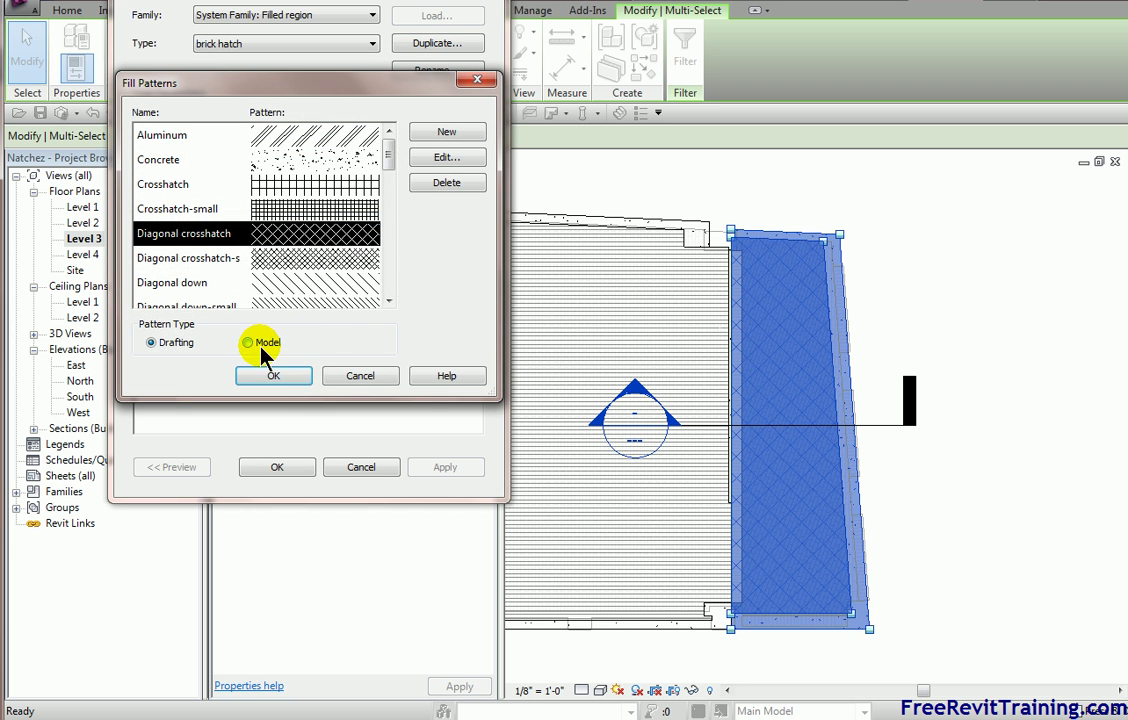
left_click(247, 343)
left_click_drag(391, 163, 390, 212)
left_click(362, 213)
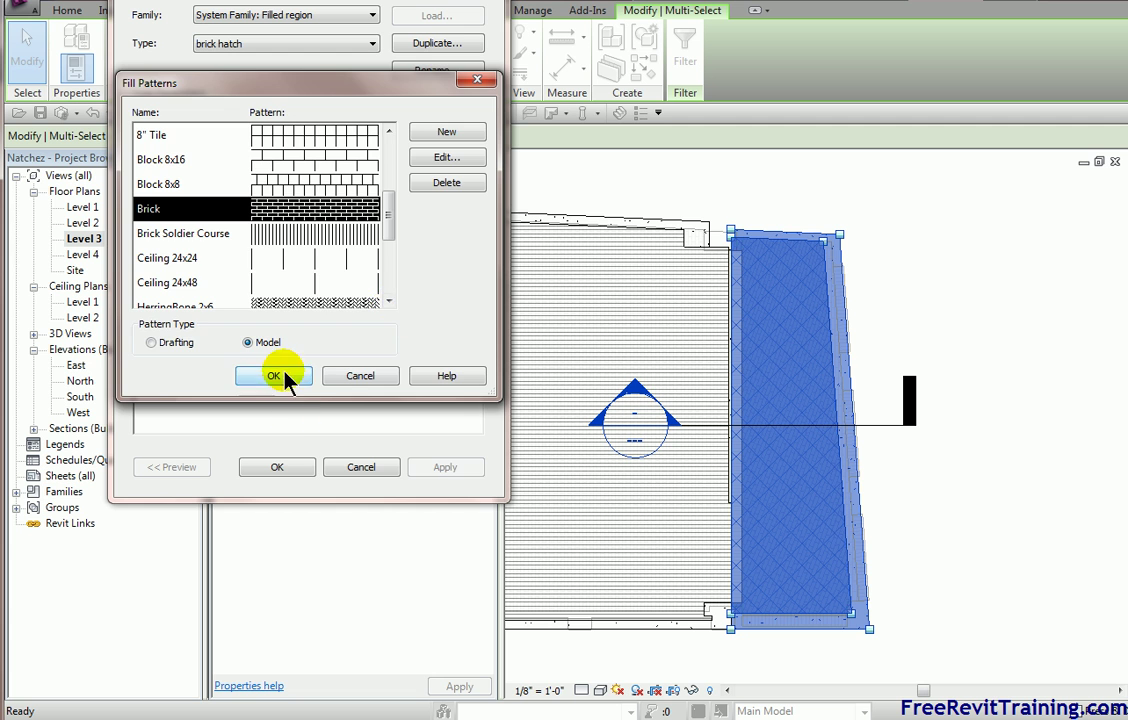
left_click(288, 377)
left_click(277, 469)
Switch to the default 3D view and pan to the BRICK FLOOR DESIGNATION porch floor's corner
left_click(928, 509)
scroll(768, 461, "up", 5)
scroll(768, 461, "down", 3)
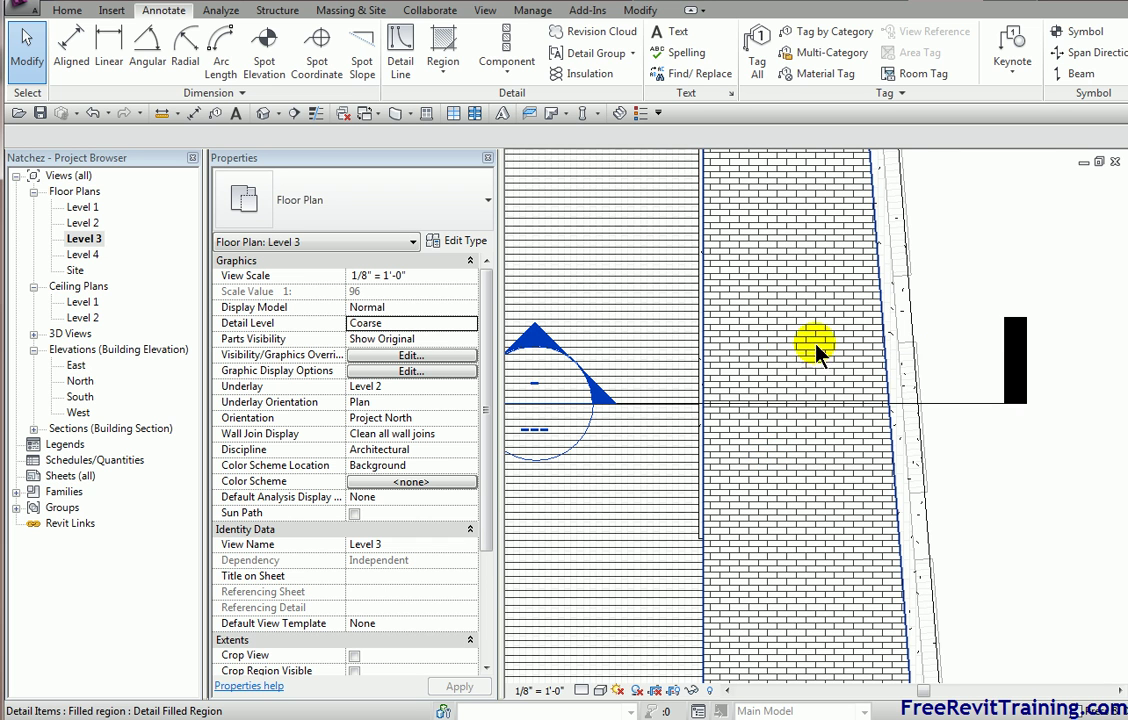
middle_click_drag(978, 280, 944, 360)
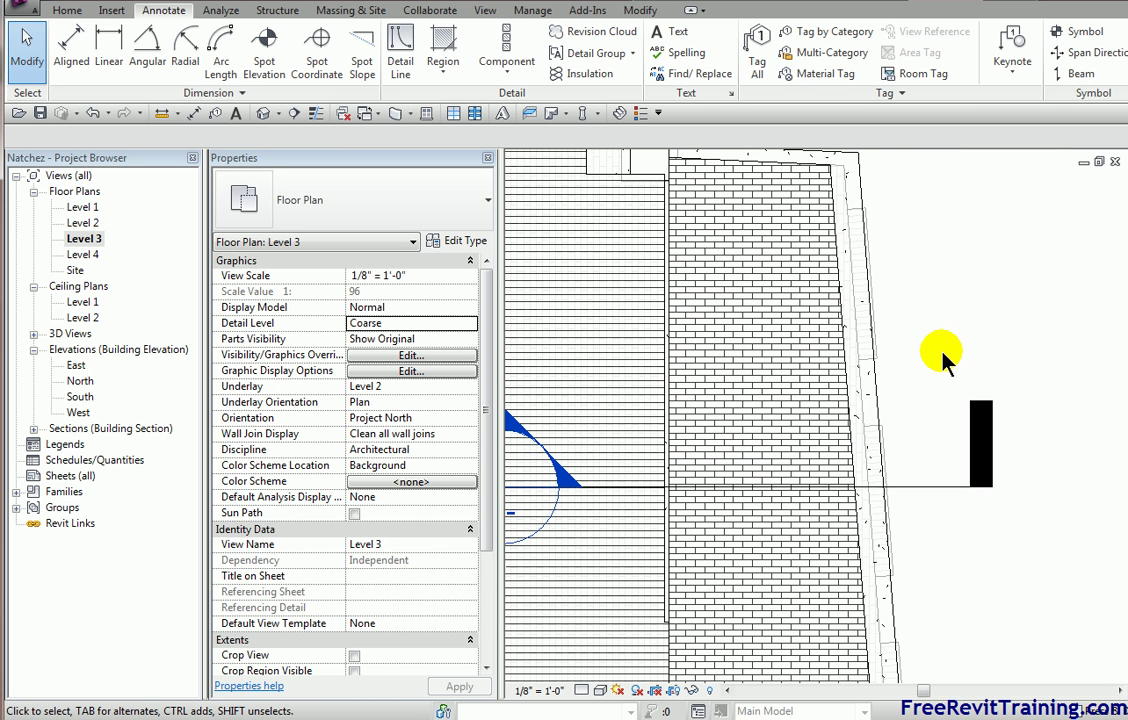
scroll(944, 358, "down", 1)
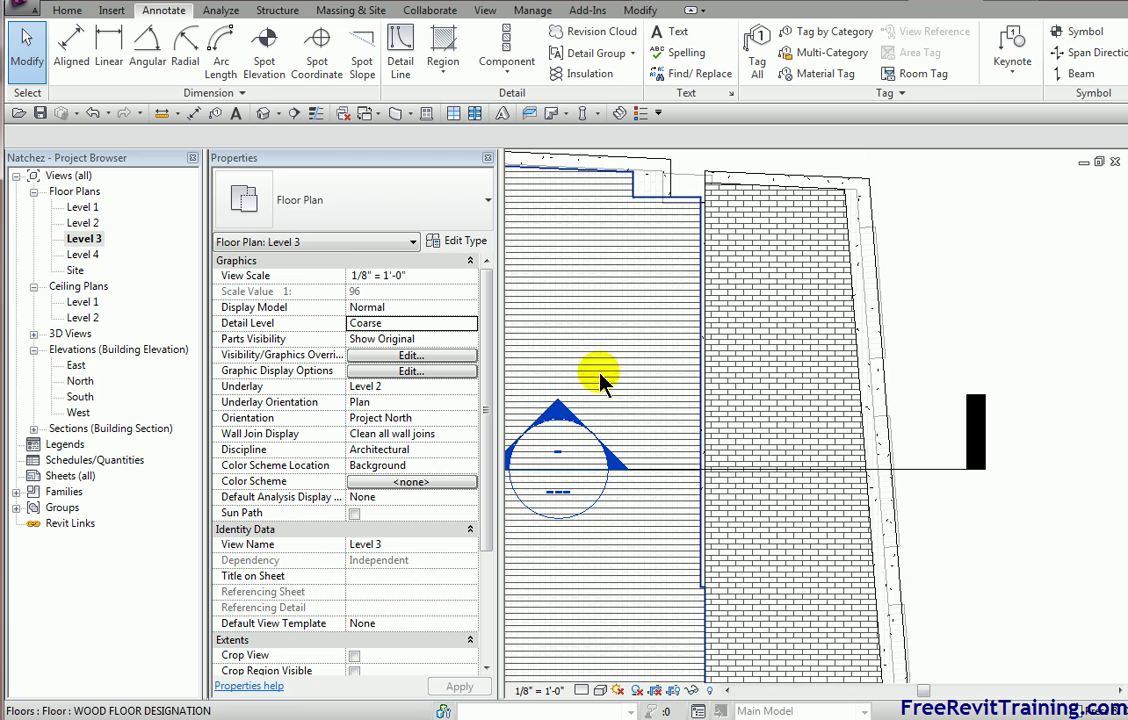
left_click(260, 115)
middle_click_drag(801, 599, 697, 637)
scroll(697, 637, "up", 4)
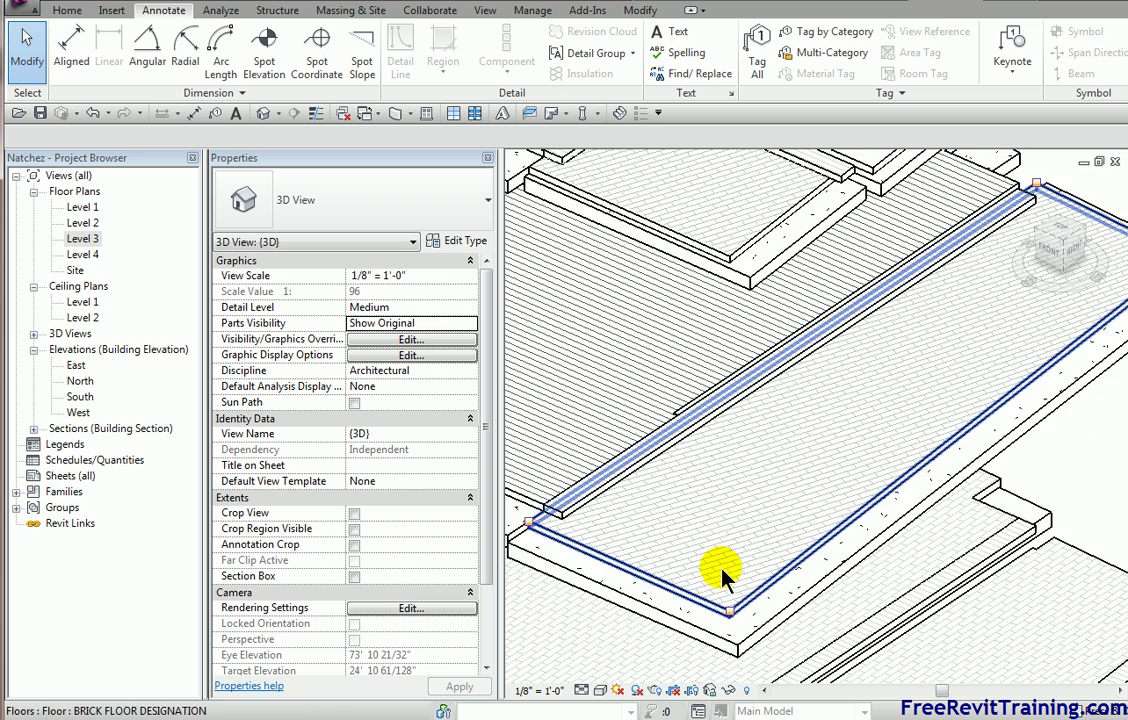
middle_click_drag(722, 575, 647, 597)
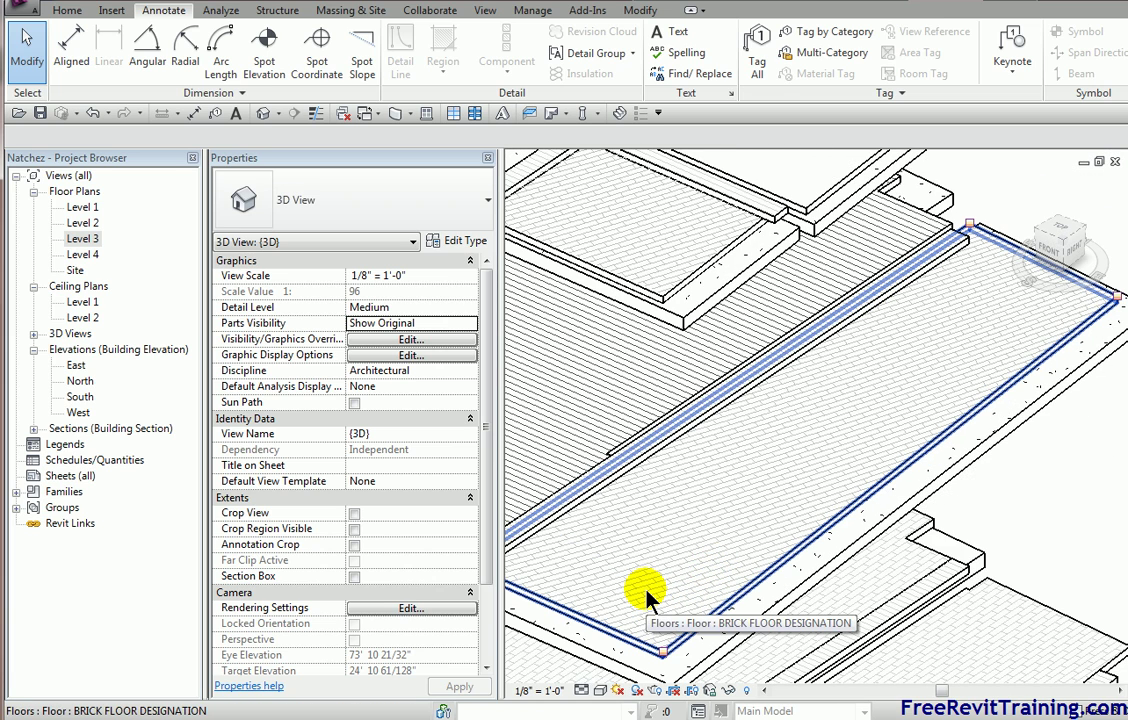
In the Level 3 plan, select the brick floor and reset its existing shape edits
double_click(84, 239)
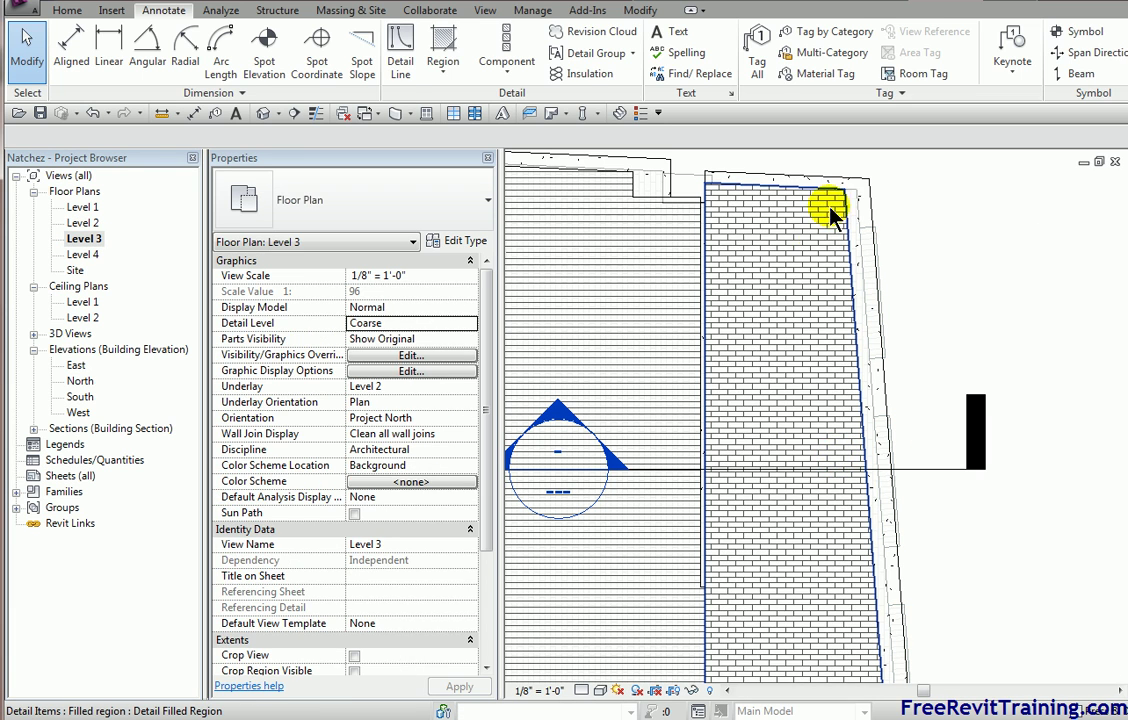
left_click(831, 210)
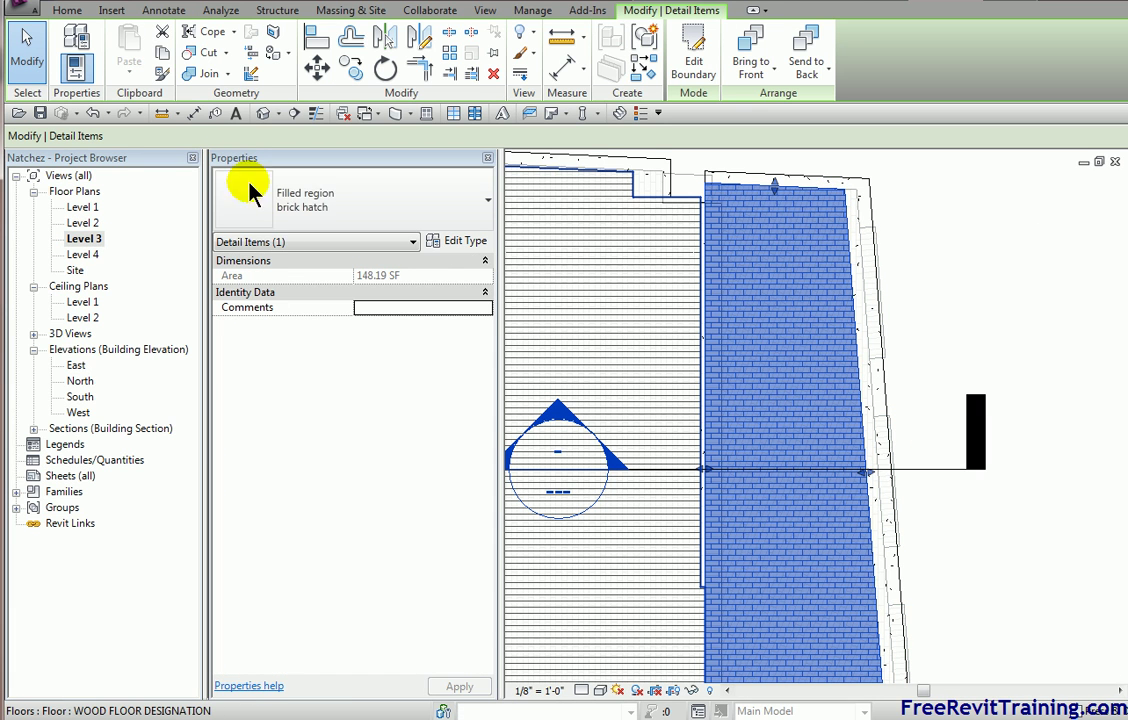
key("Escape")
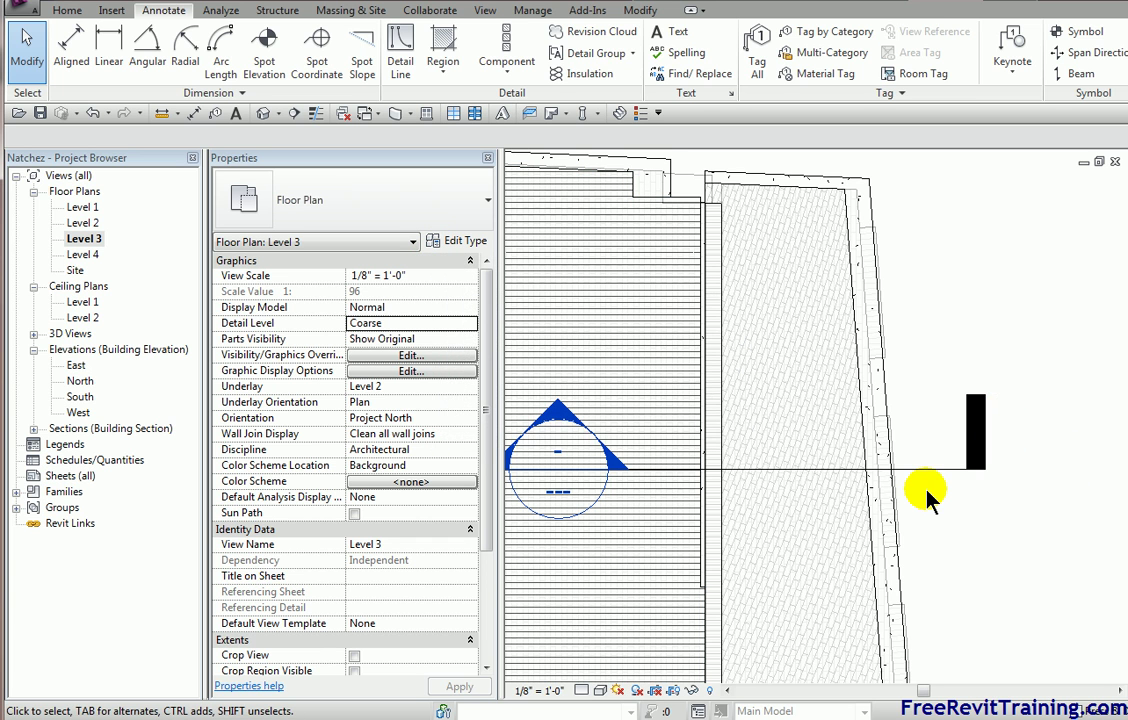
left_click(862, 425)
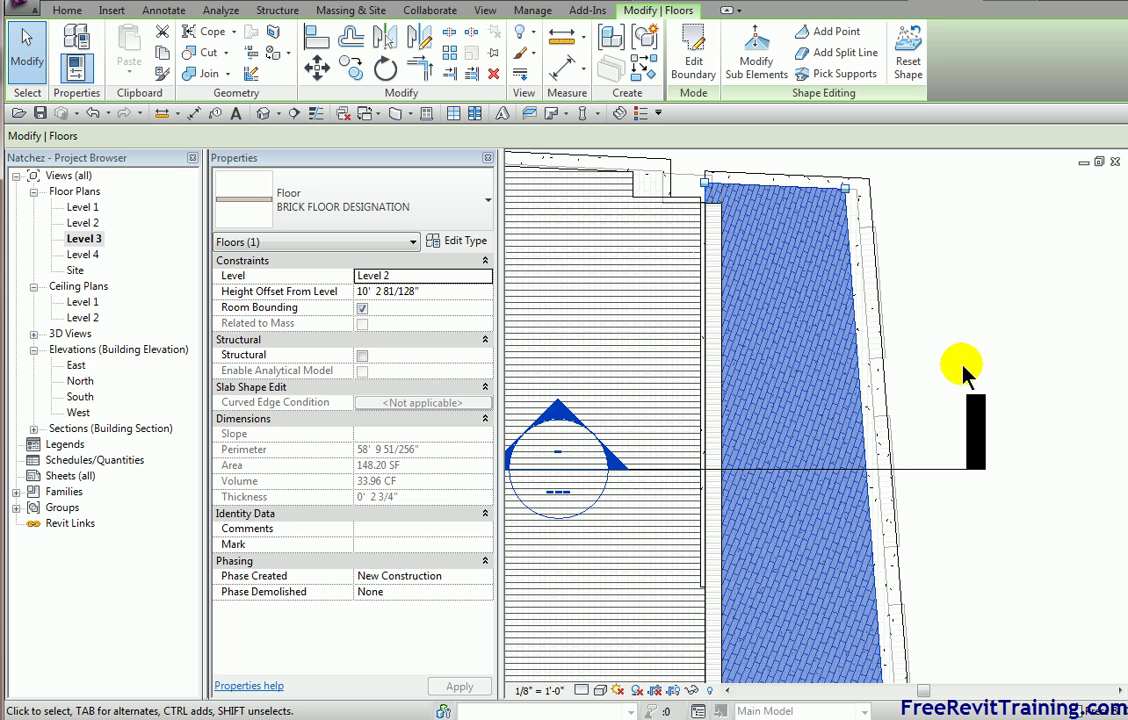
left_click(909, 45)
left_click(829, 367)
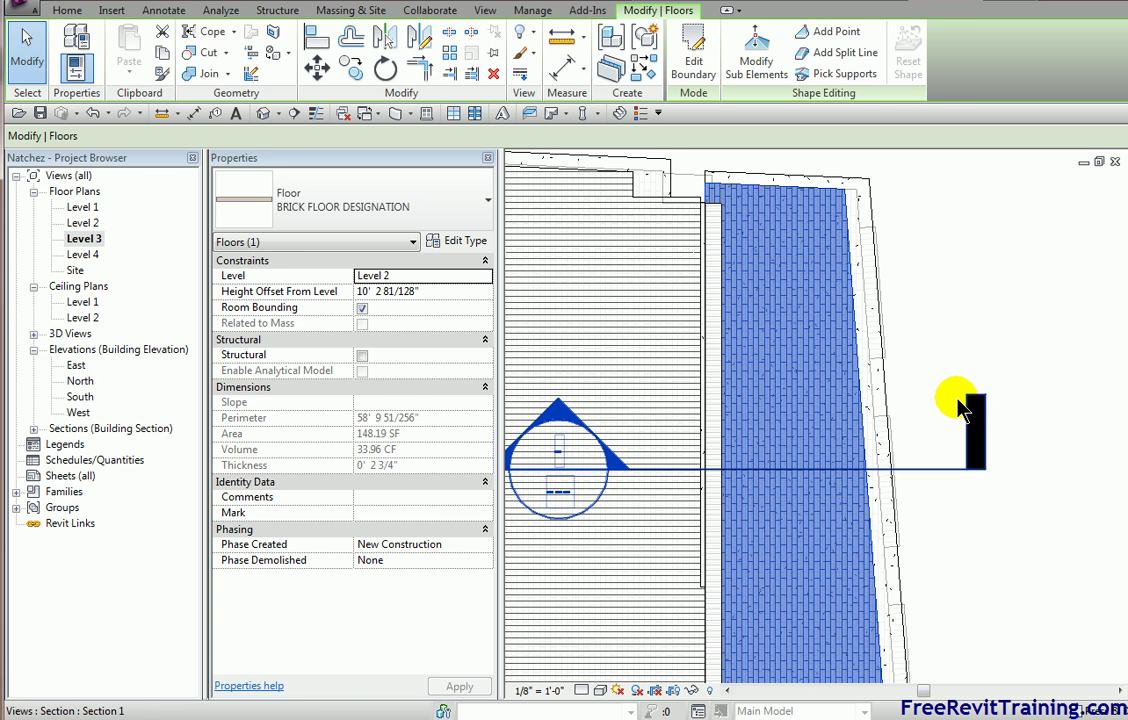
left_click(930, 378)
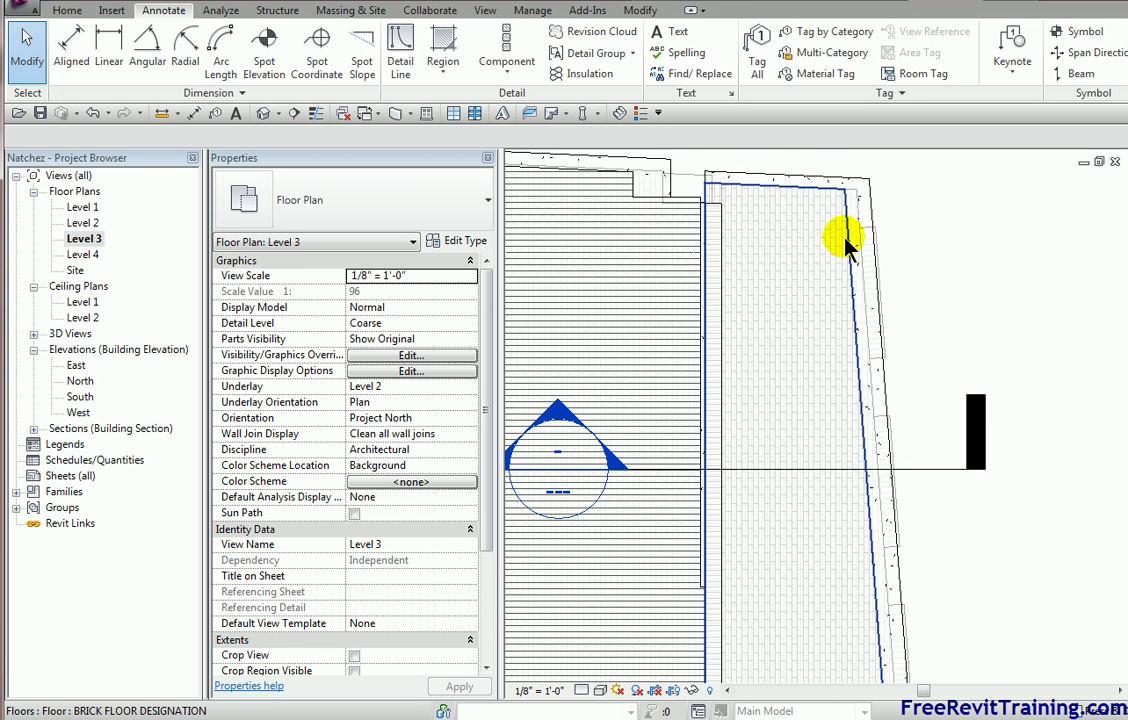
Reselect the brick floor and start editing its shape points with Modify Sub Elements
scroll(818, 287, "up", 2)
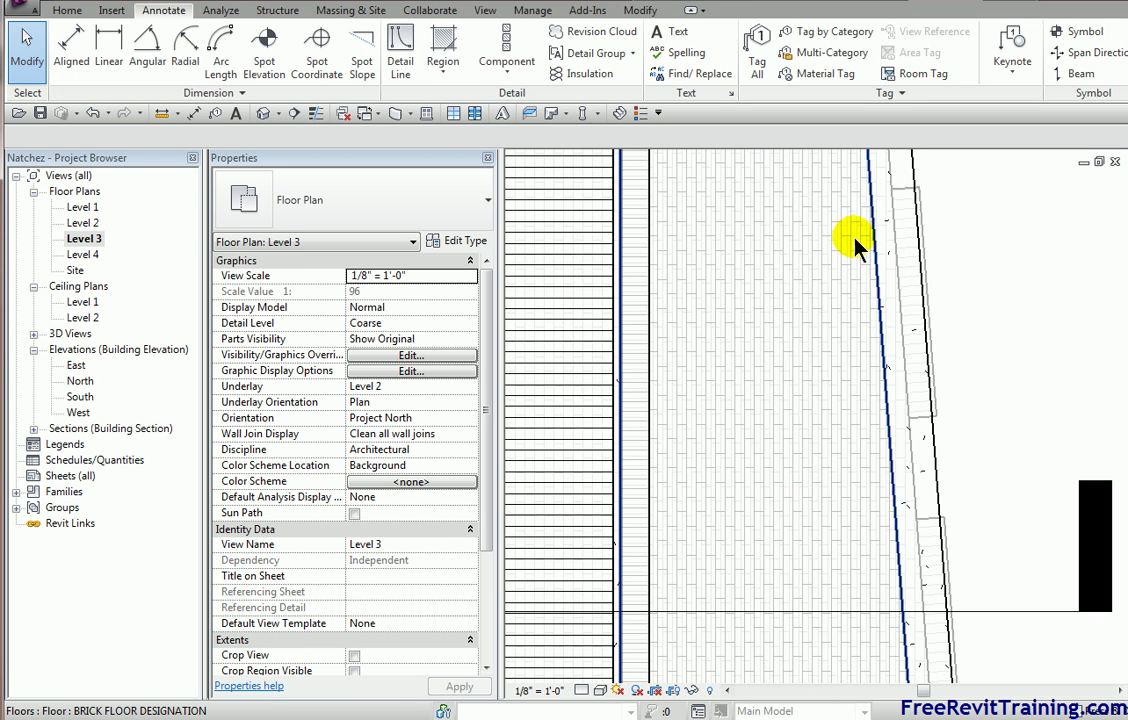
left_click(880, 345)
middle_click_drag(999, 350, 1015, 493)
scroll(1015, 493, "down", 1)
left_click(756, 55)
left_click(877, 308)
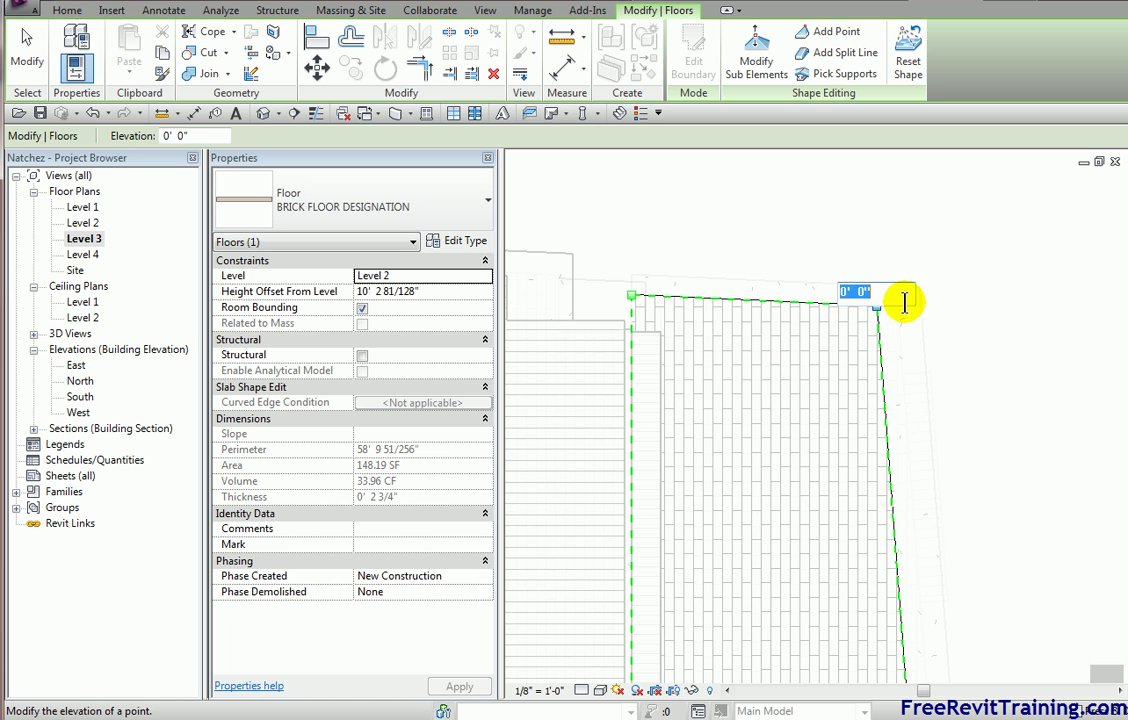
double_click(876, 292)
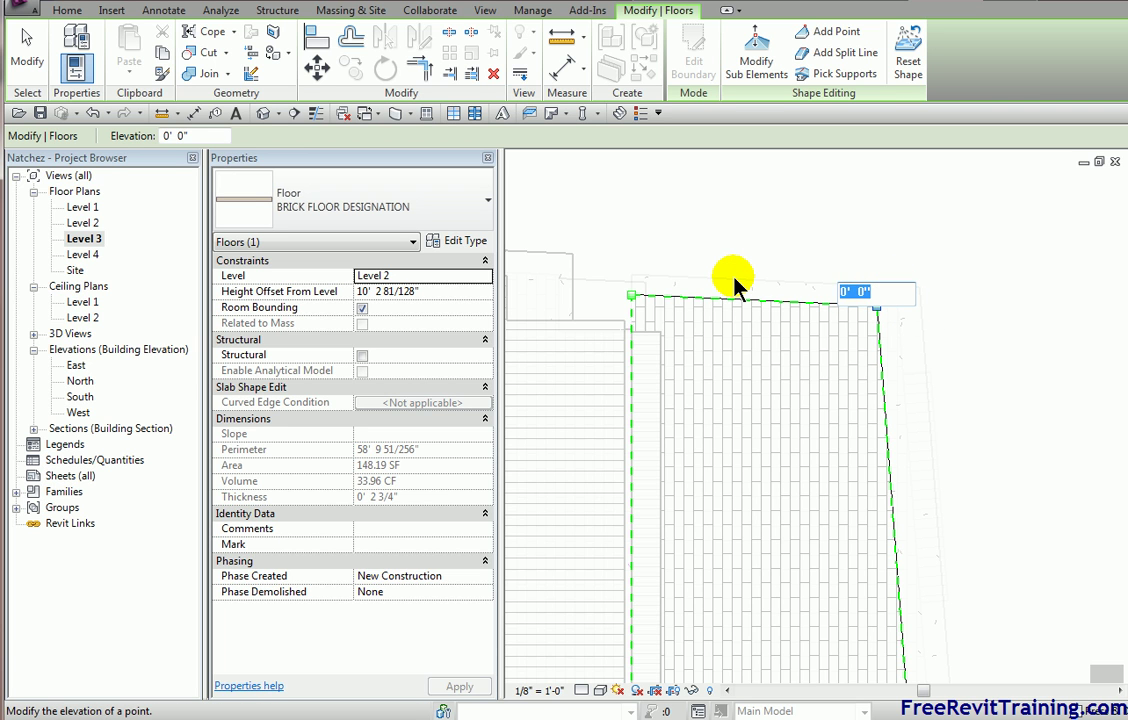
key("BackSpace")
type("- 7/8")
key("Return")
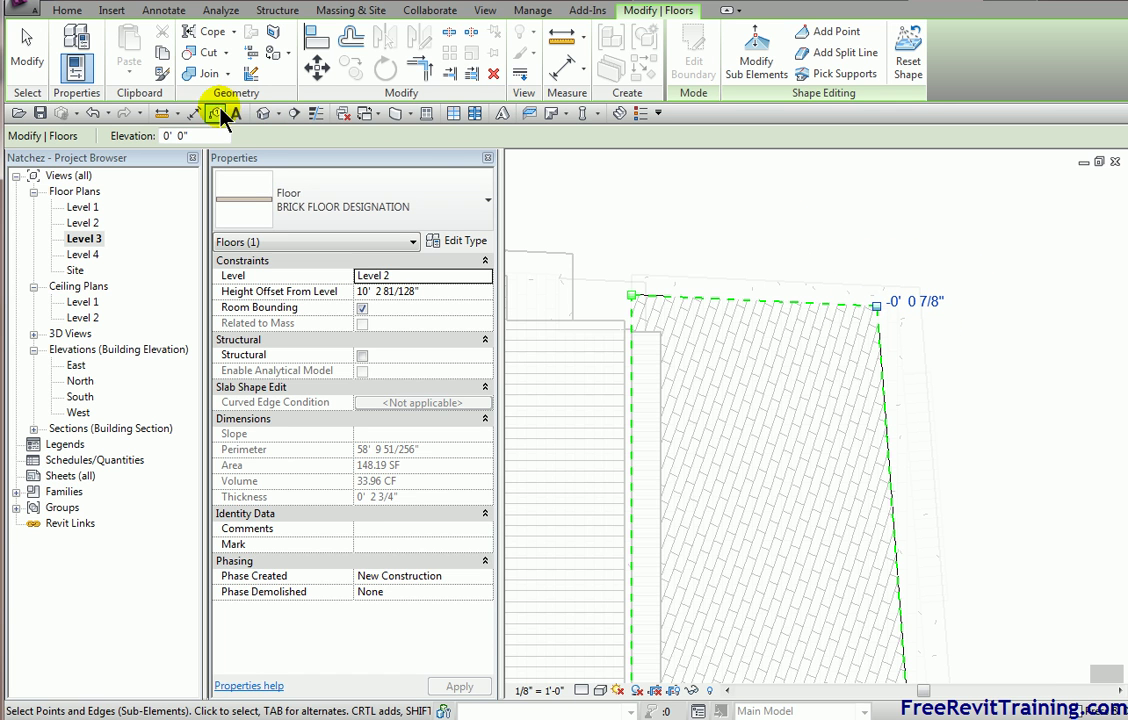
left_click(91, 114)
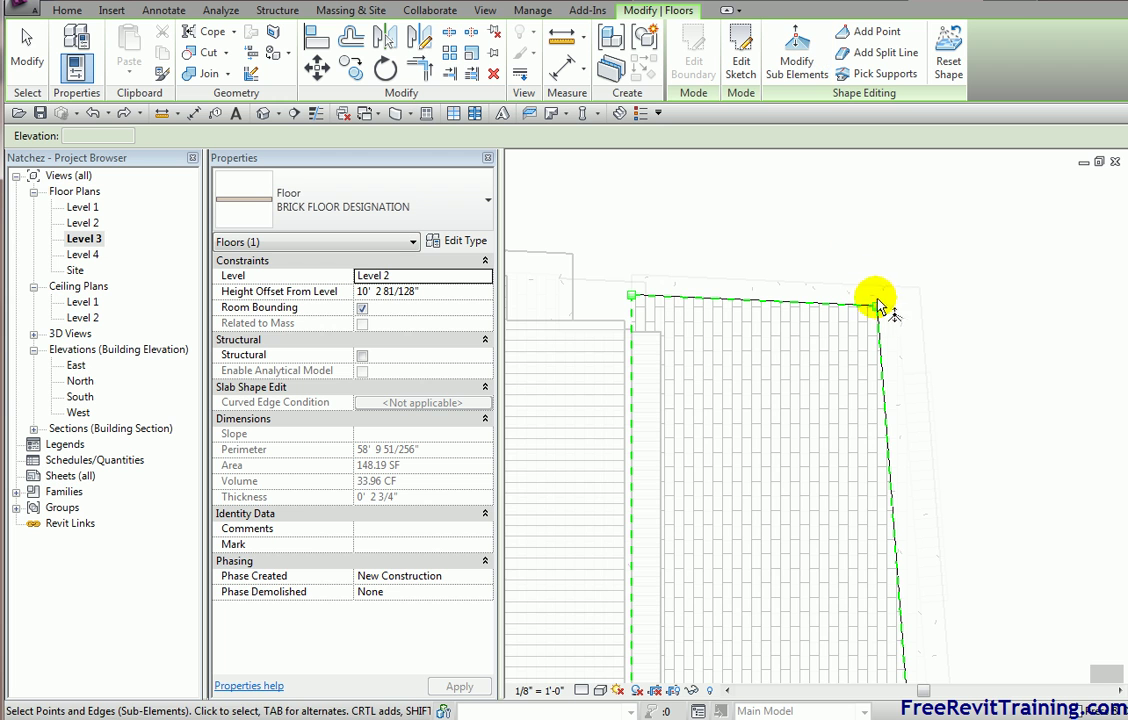
scroll(932, 390, "down", 2)
middle_click_drag(972, 519, 958, 294)
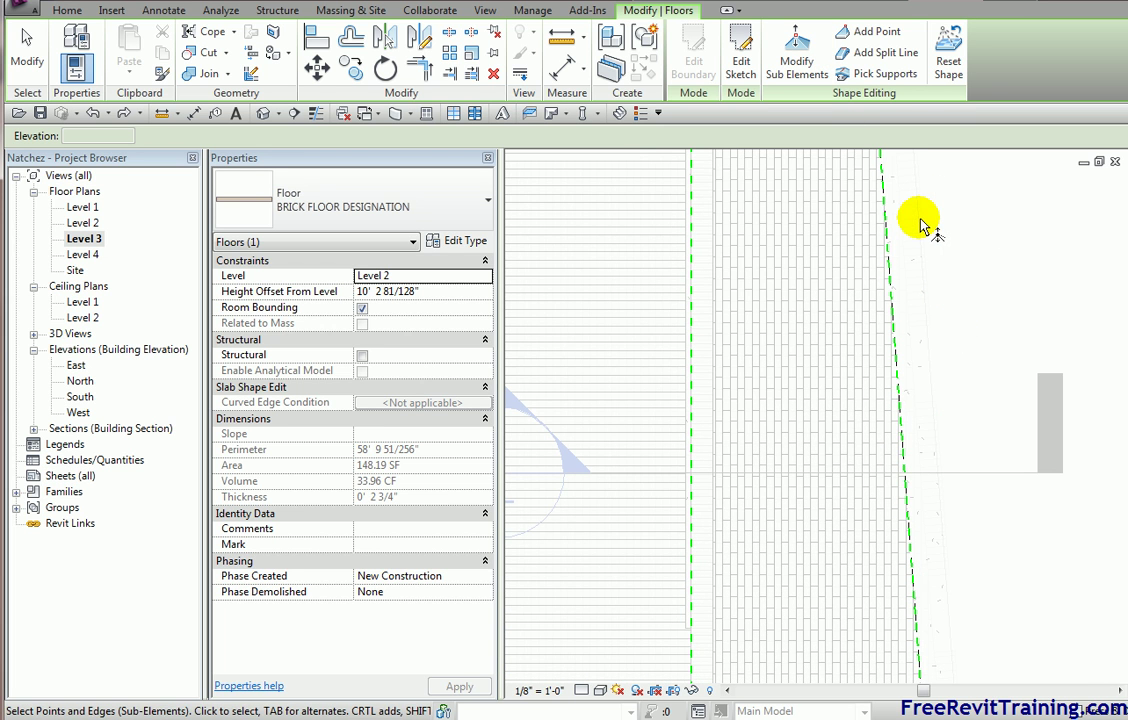
key("Escape")
key("Escape")
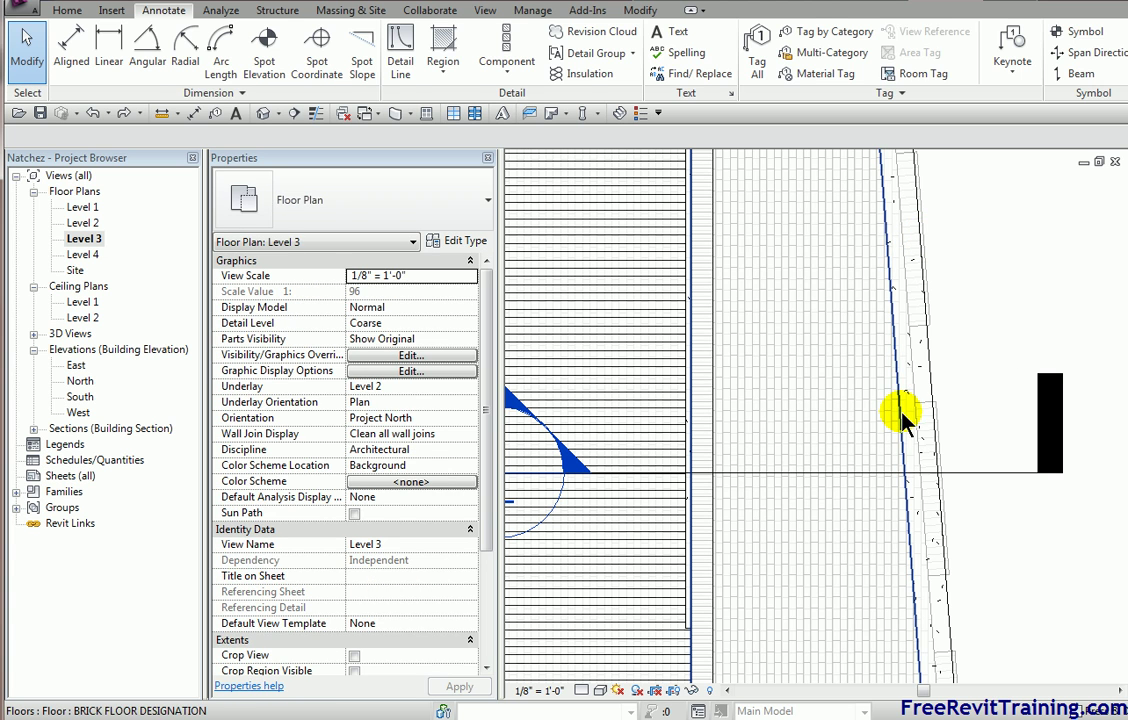
left_click(894, 400)
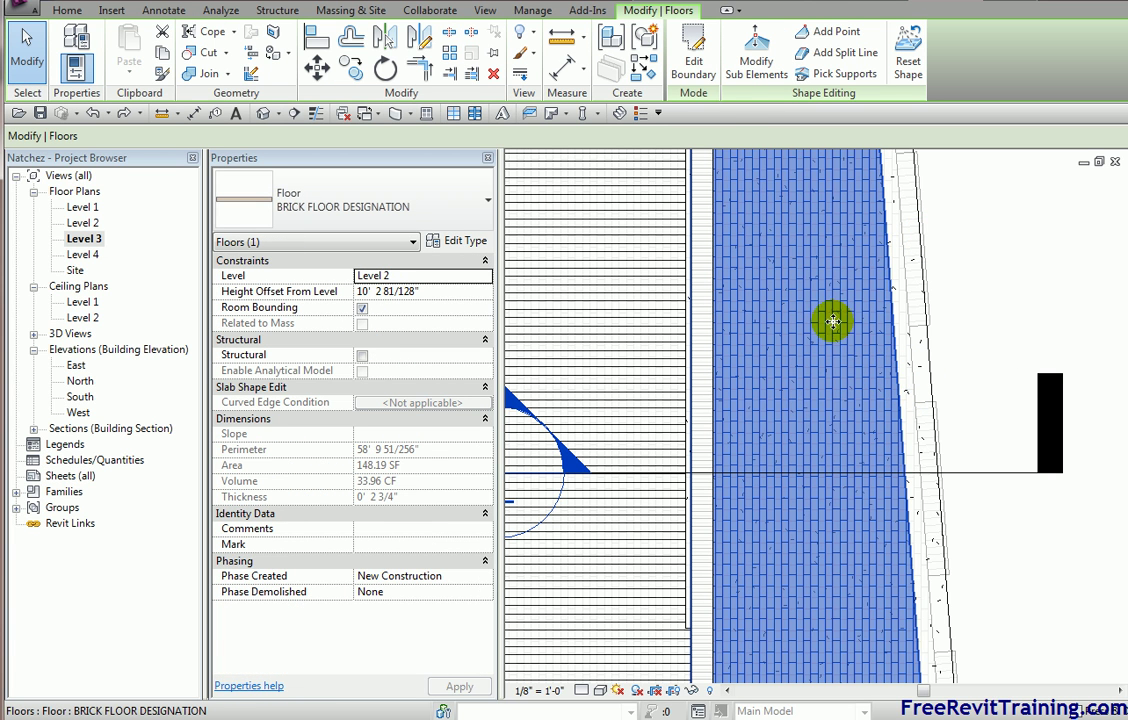
left_click(691, 55)
scroll(954, 365, "down", 2)
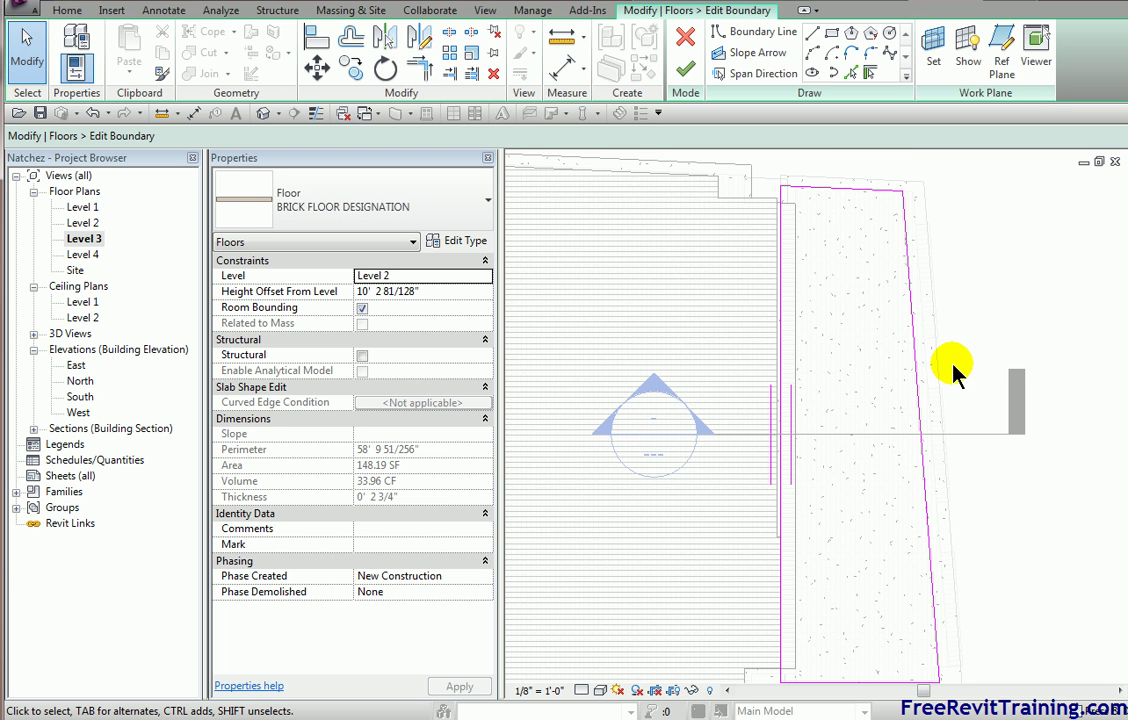
left_click(685, 66)
scroll(982, 290, "up", 2)
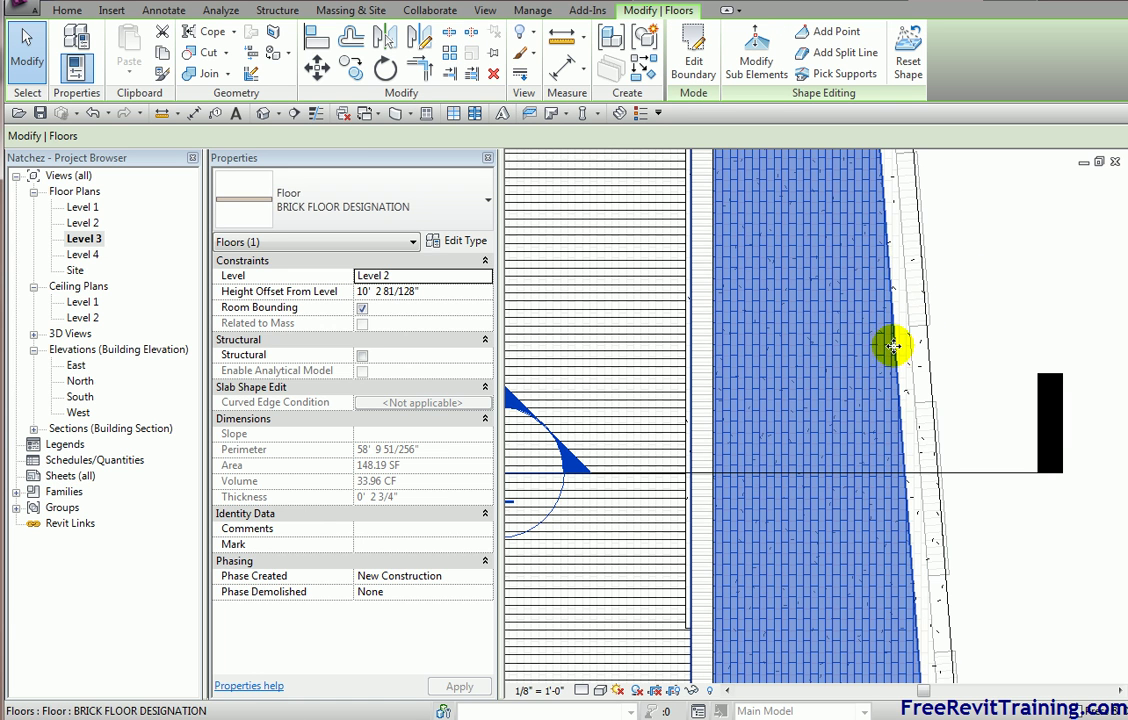
key("Escape")
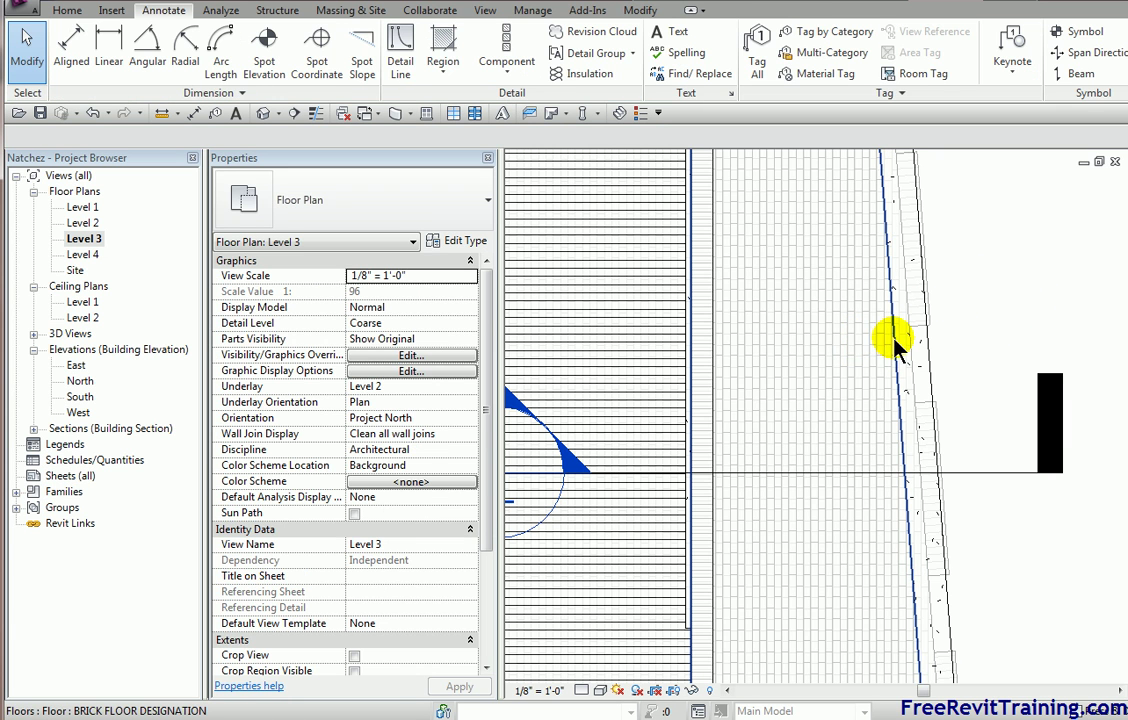
left_click(895, 345)
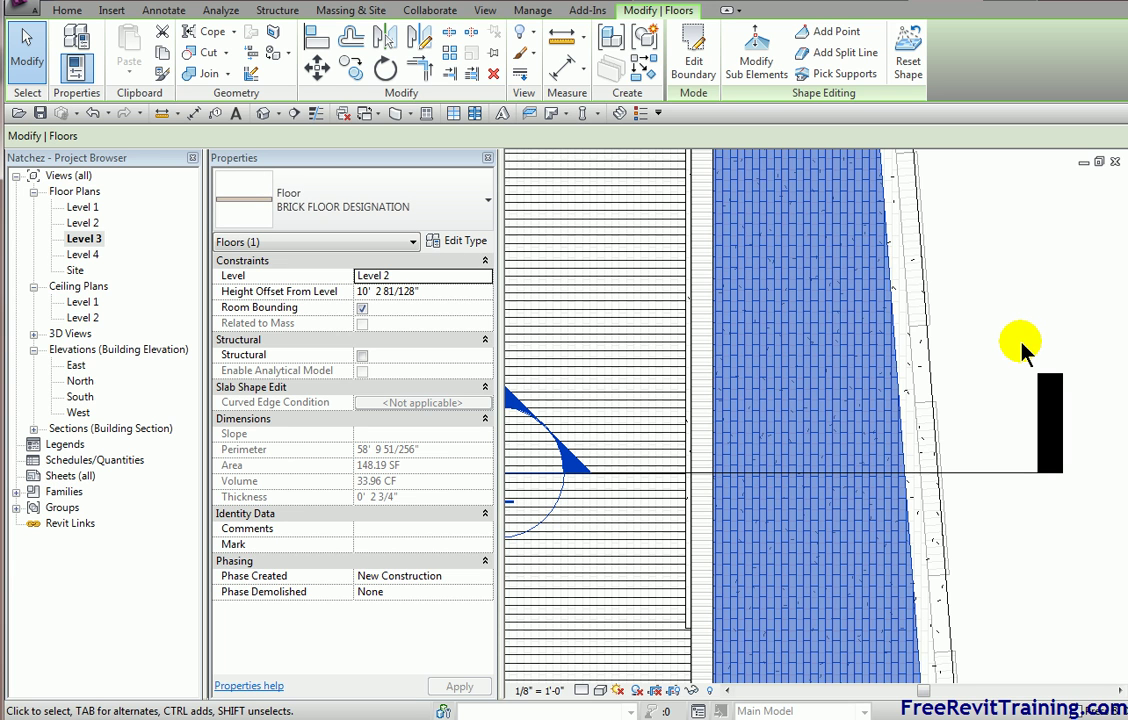
Reset the slab shape, then reselect the brick porch floor at its top corner
left_click(912, 58)
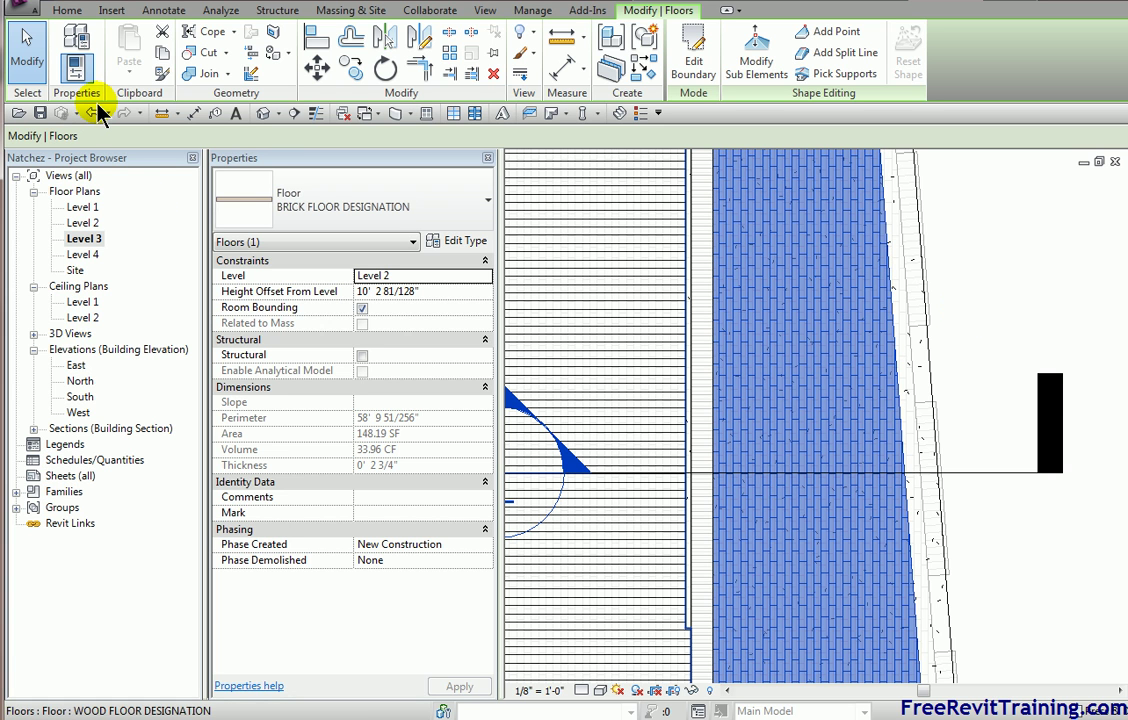
left_click(970, 265)
key("Tab")
left_click(897, 304)
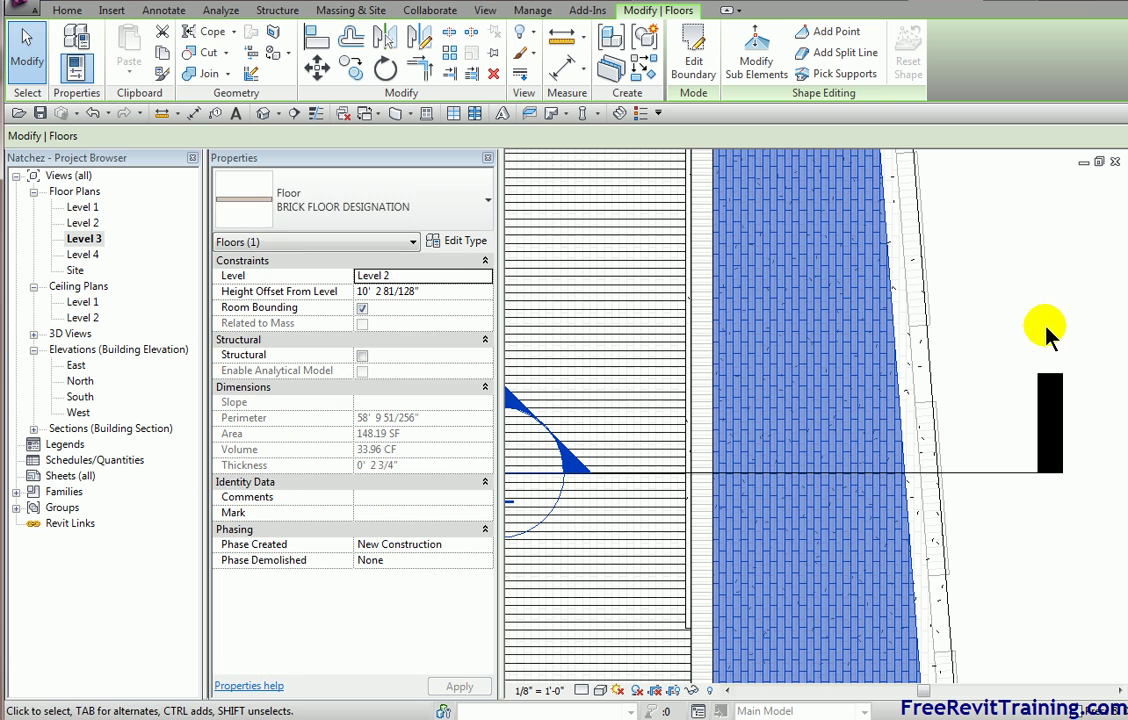
left_click(90, 112)
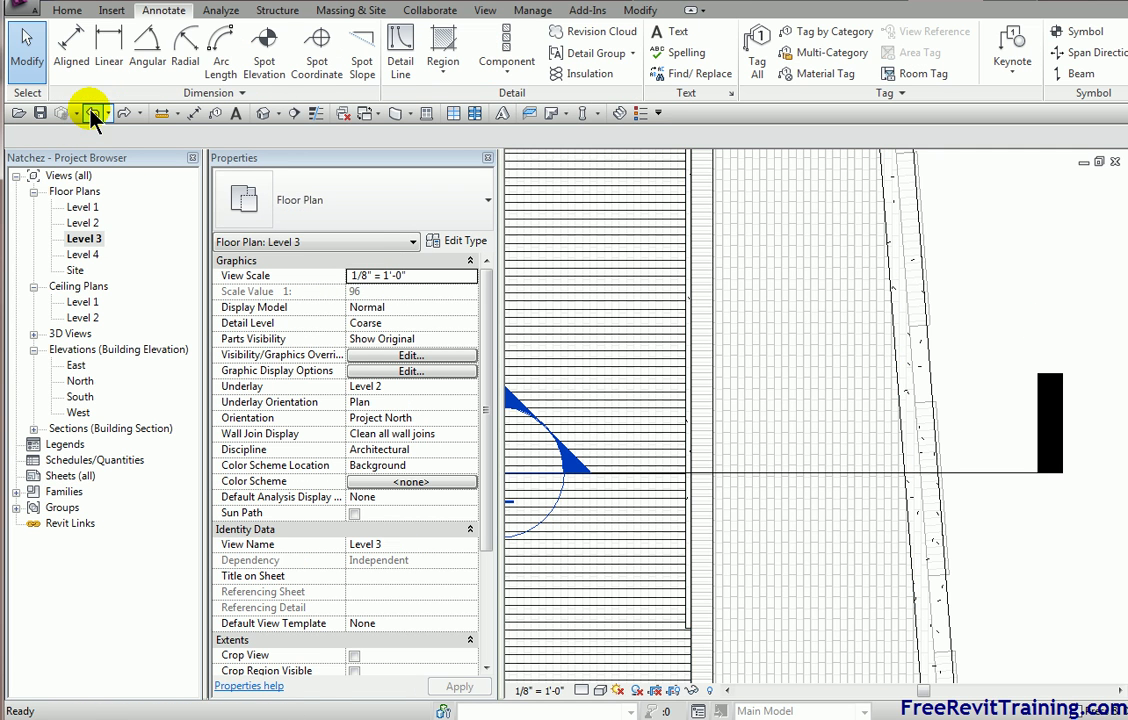
middle_click_drag(801, 453, 801, 521)
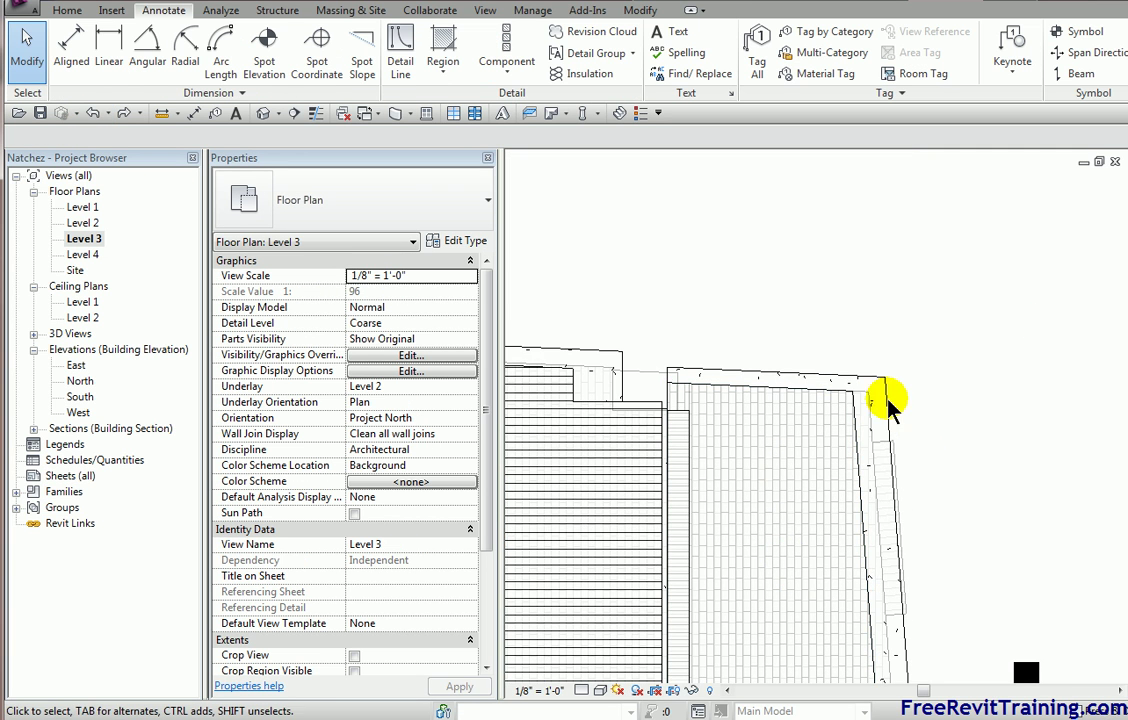
left_click(906, 450)
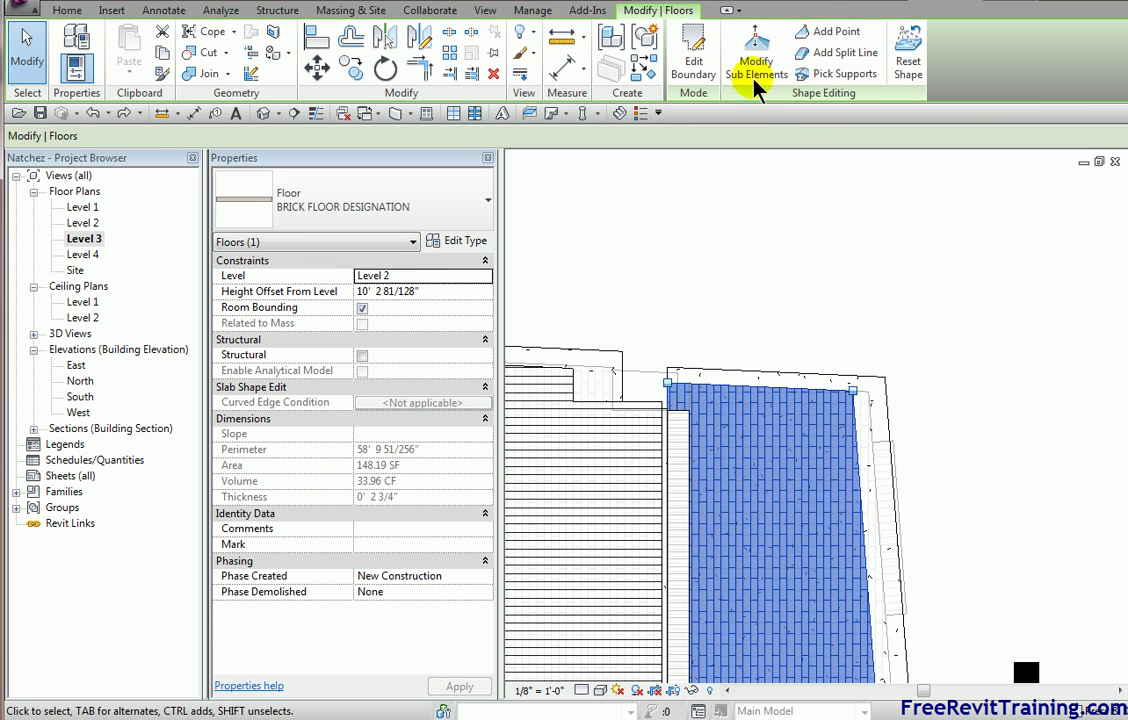
Undo the Modify Sub Elements attempt, reset the floor's shape, and reopen its boundary sketch
left_click(752, 66)
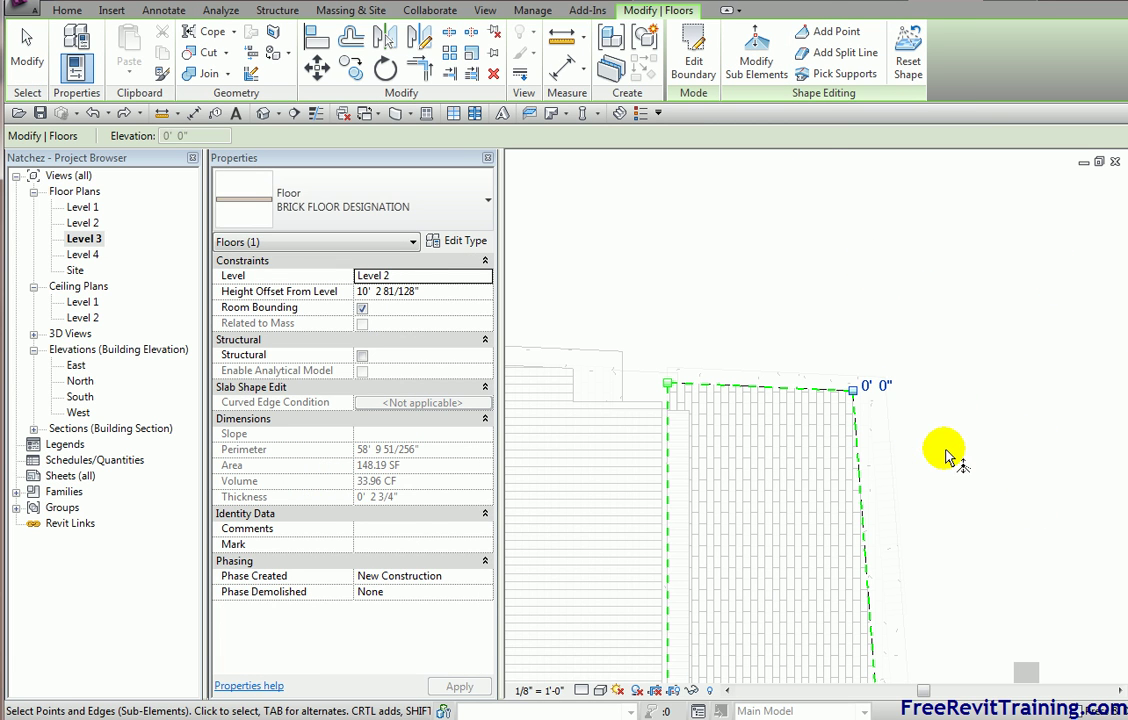
left_click(91, 113)
left_click(91, 113)
left_click(91, 113)
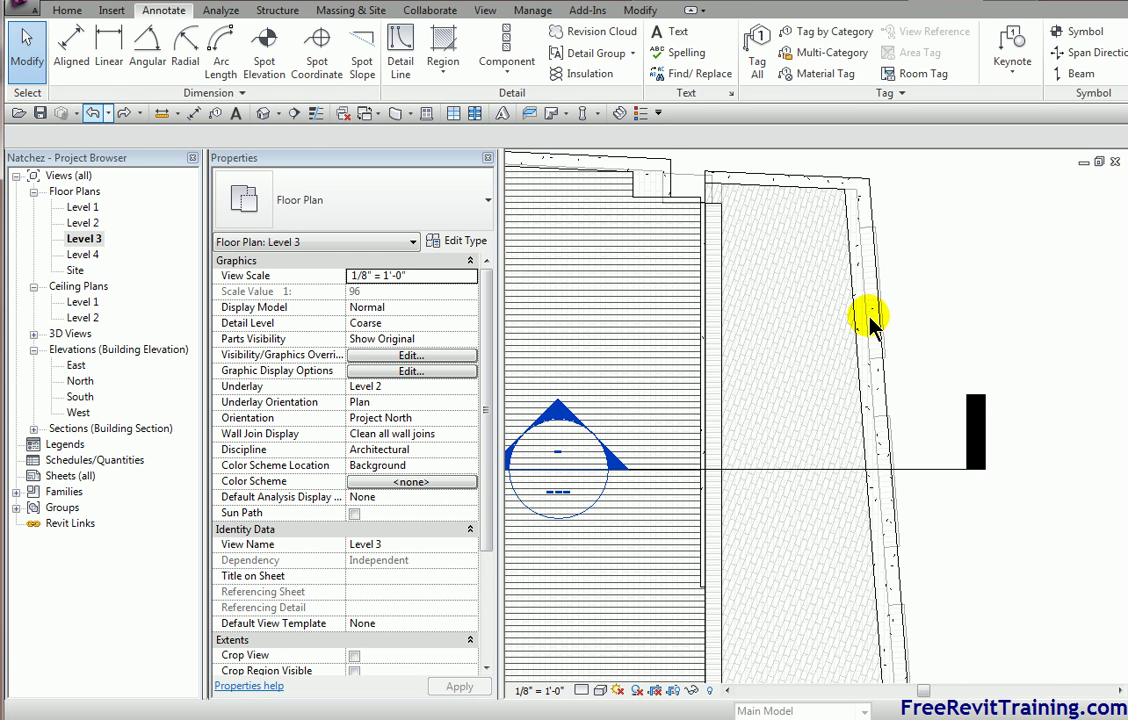
left_click(840, 196)
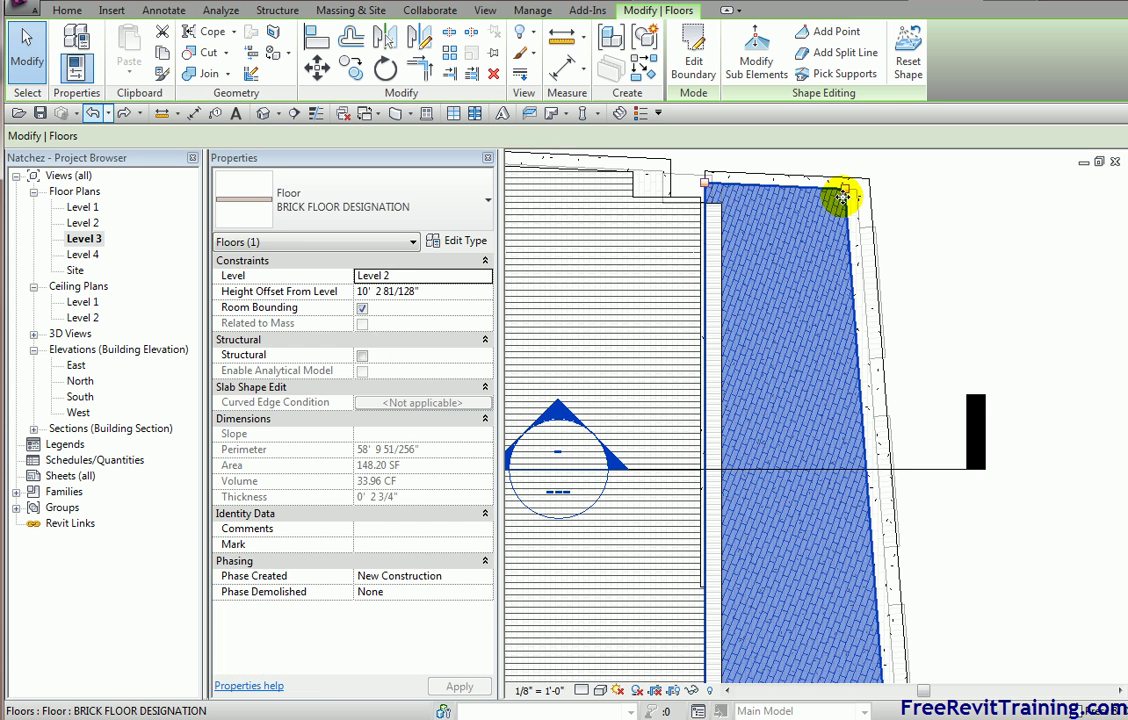
left_click(908, 50)
left_click(697, 60)
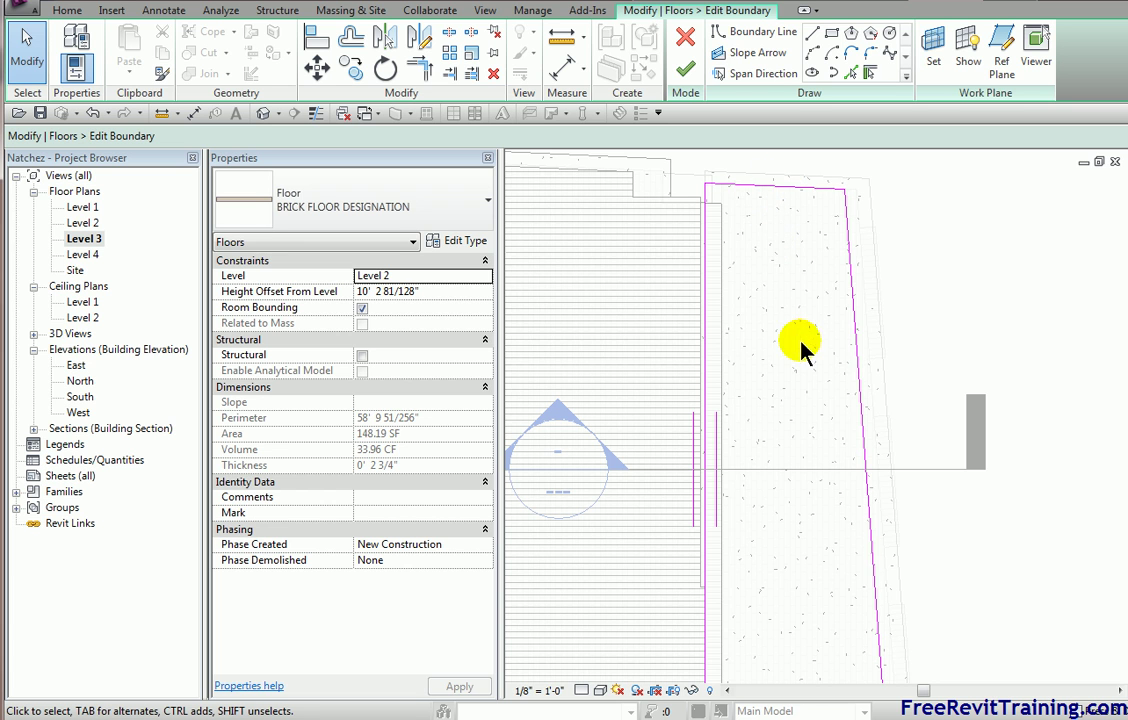
Draw a 6' 5 237/256" slope arrow from the floor's left edge to its right edge
scroll(757, 405, "down", 2)
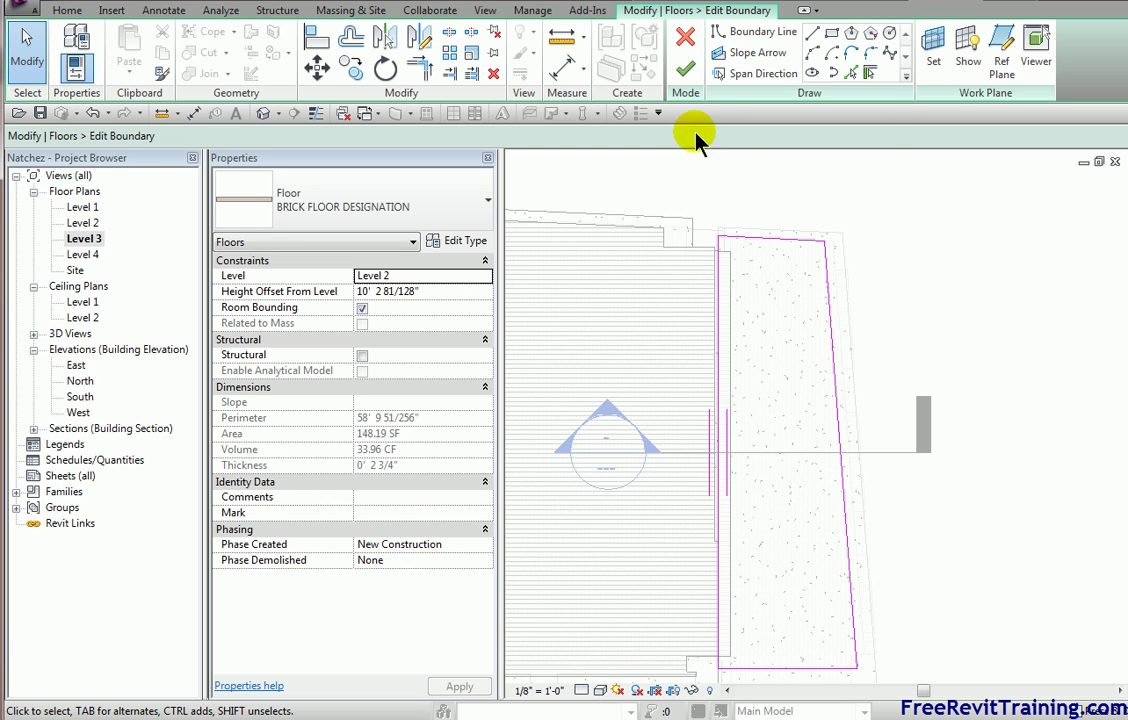
left_click(750, 55)
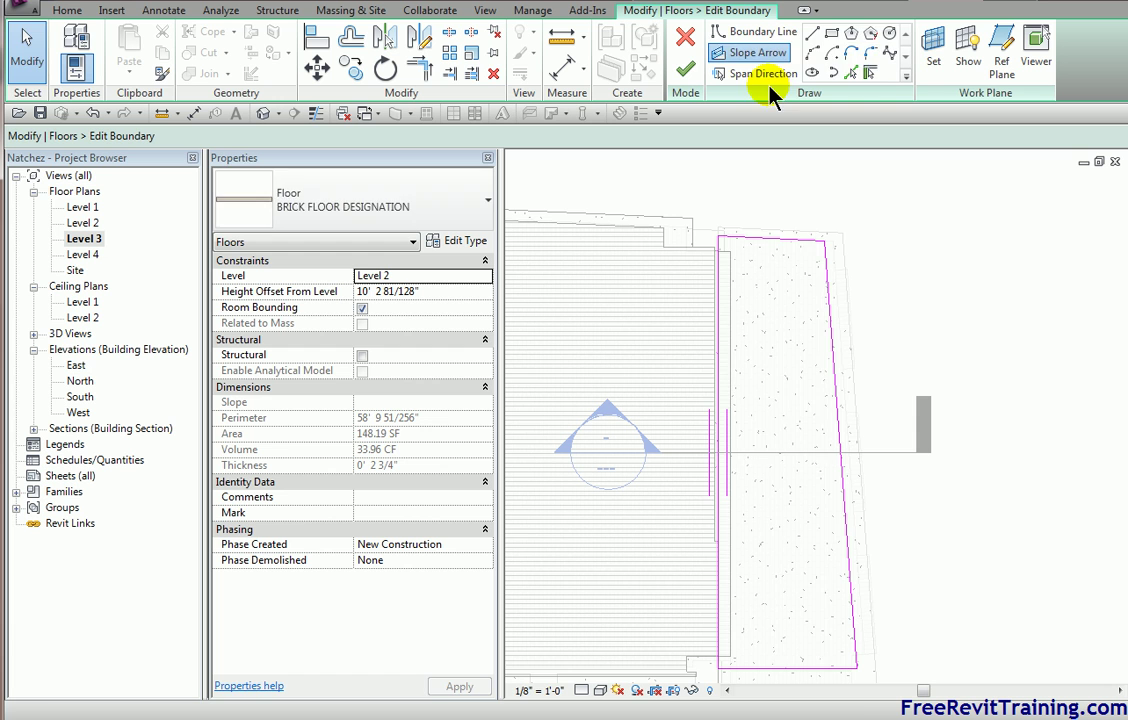
left_click(718, 457)
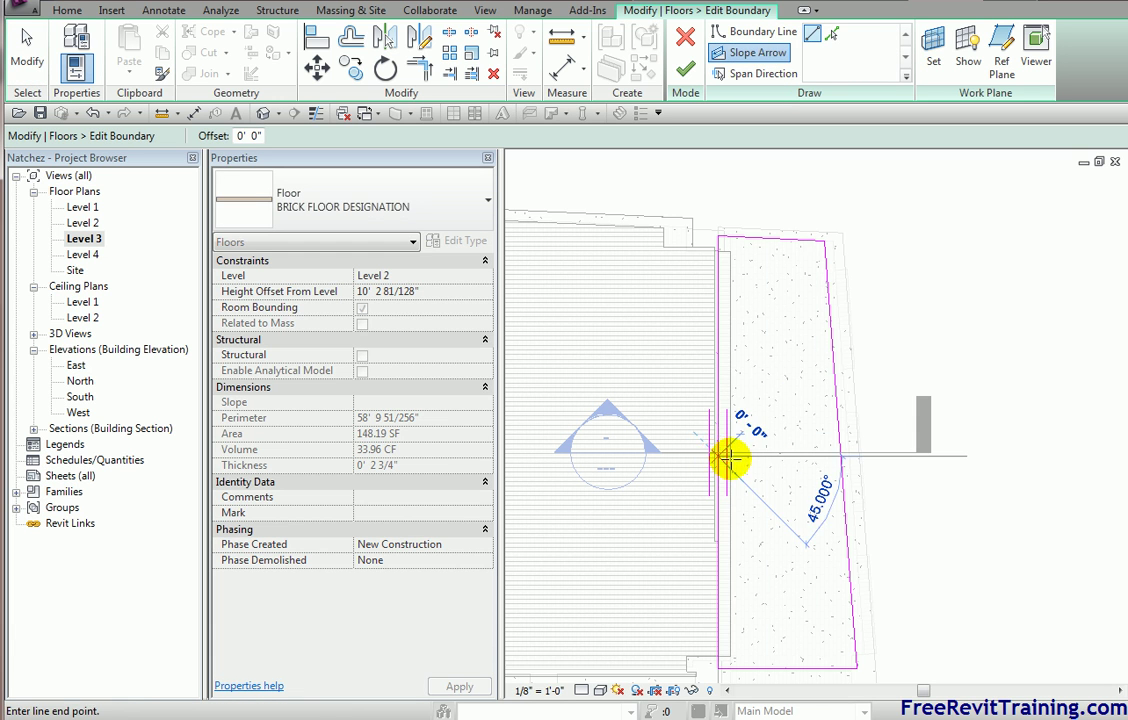
left_click(840, 457)
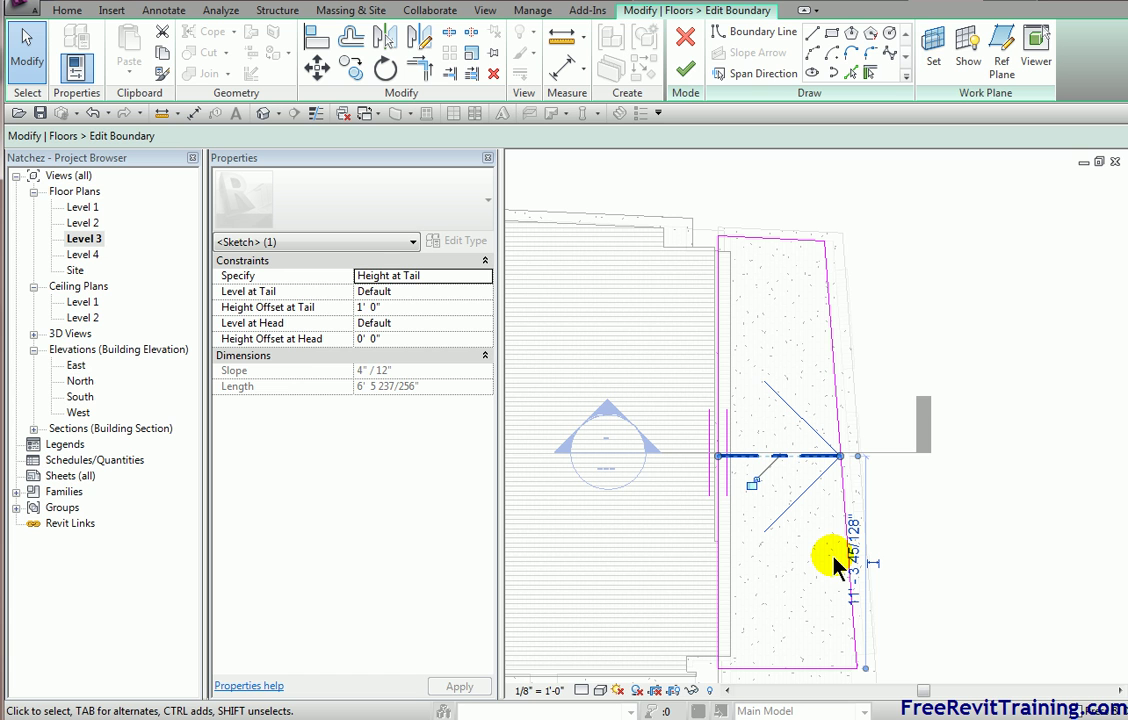
left_click(808, 556)
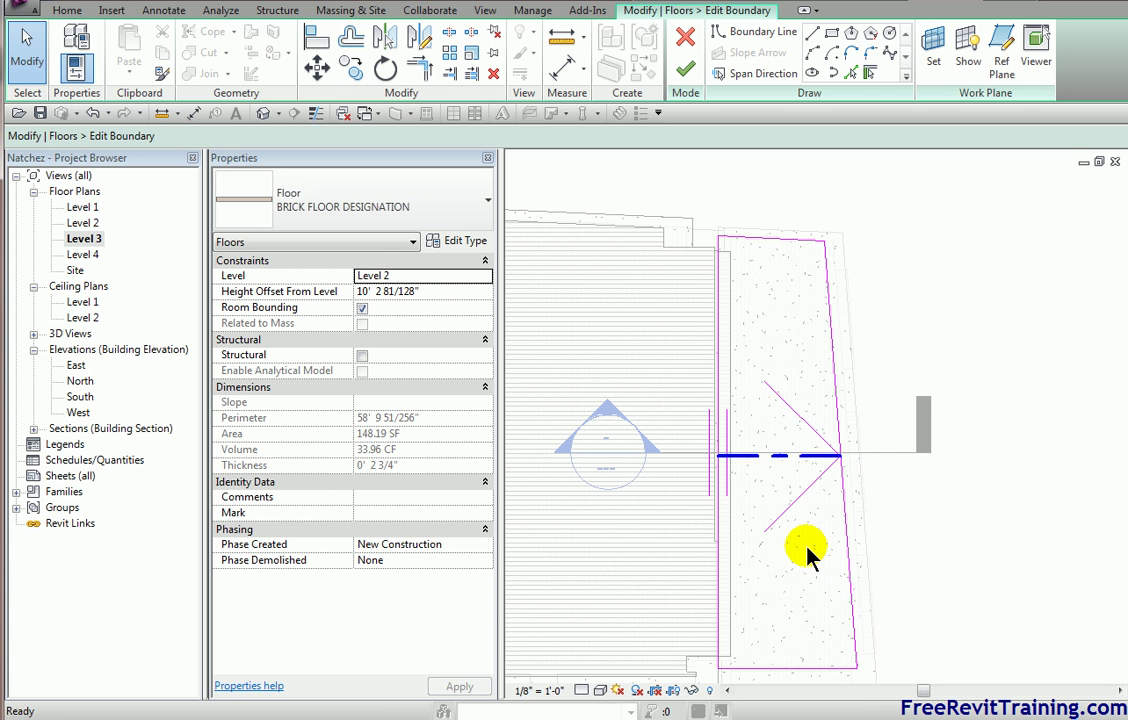
Give the slope arrow a 0' 0" tail height offset and a -0' 0 7/8" head offset
scroll(808, 545, "up", 3)
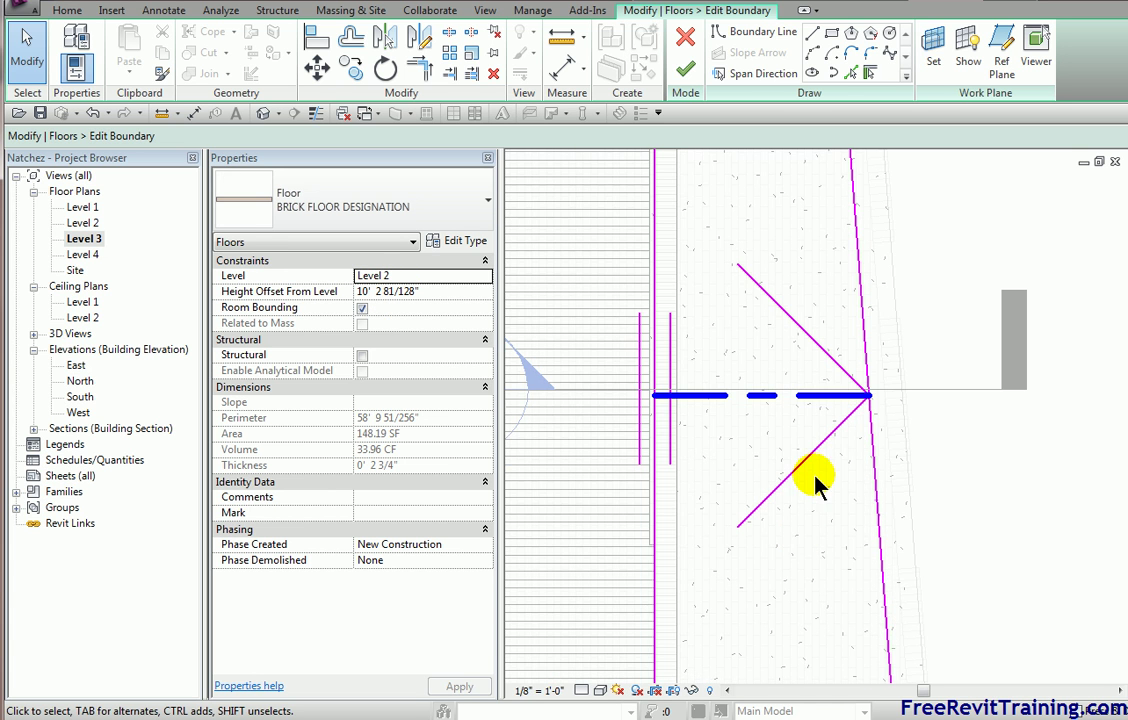
left_click(818, 395)
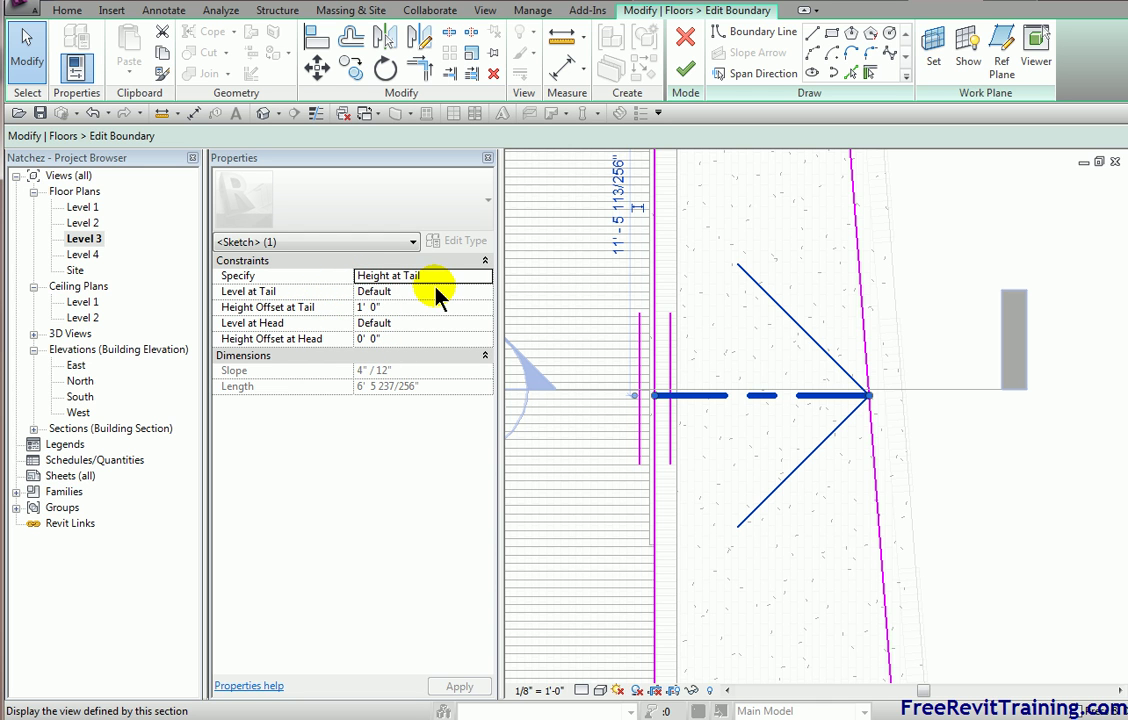
left_click(412, 307)
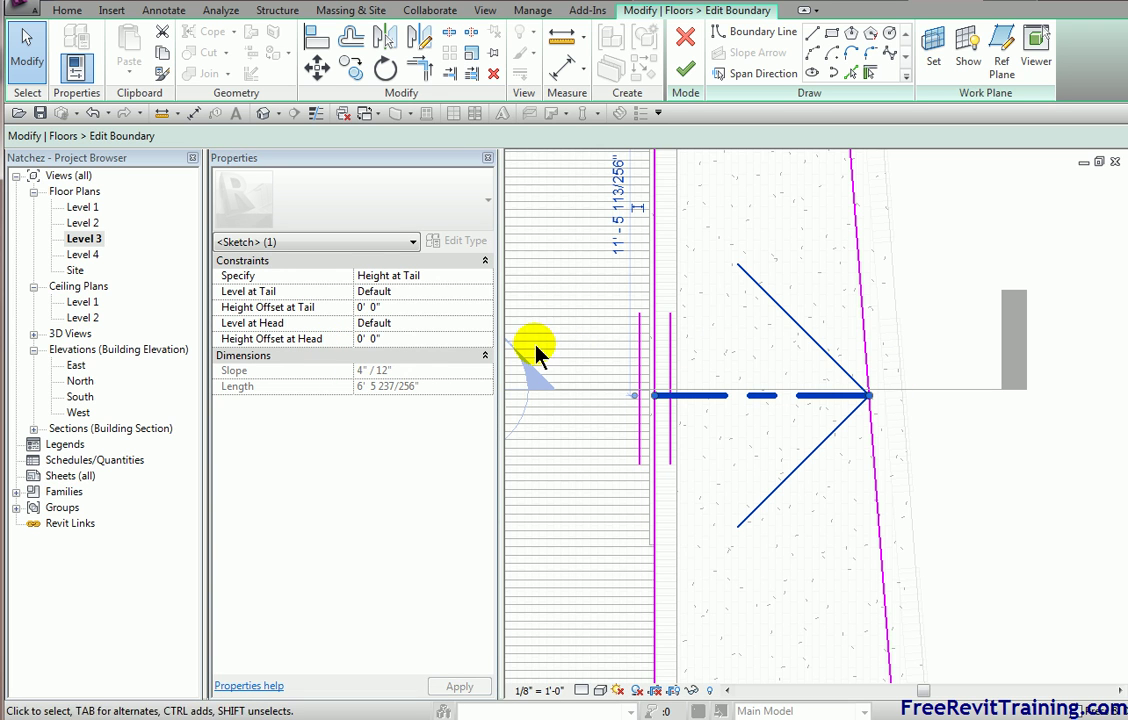
left_click(438, 339)
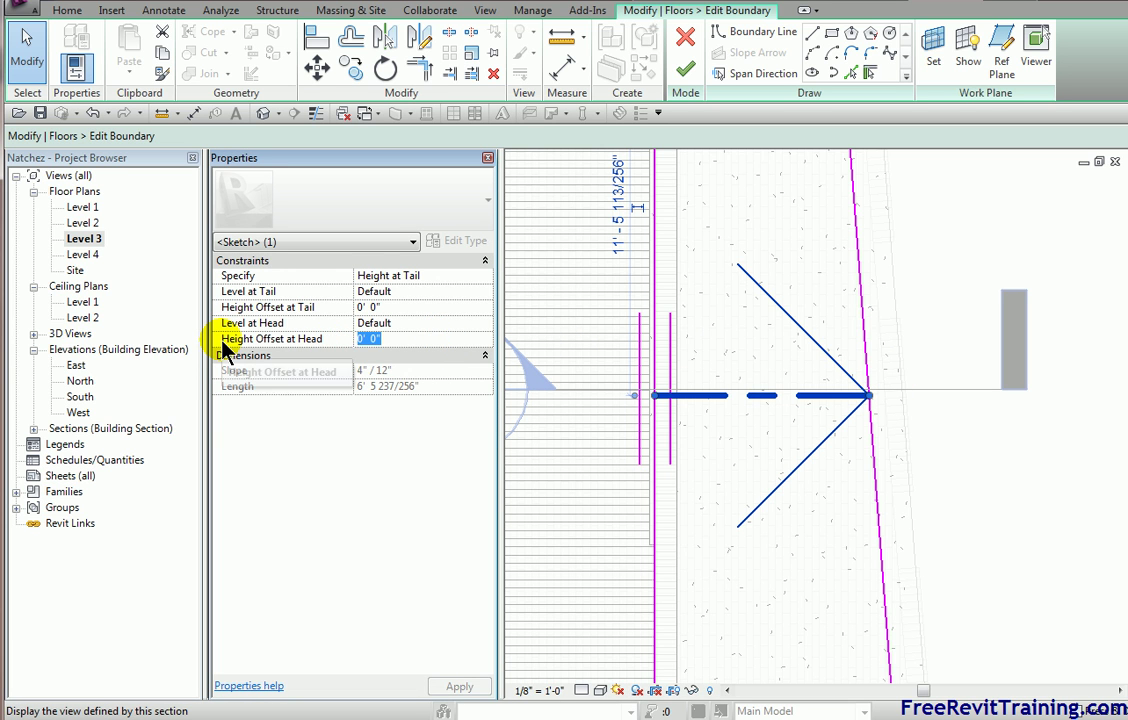
type("-7/8")
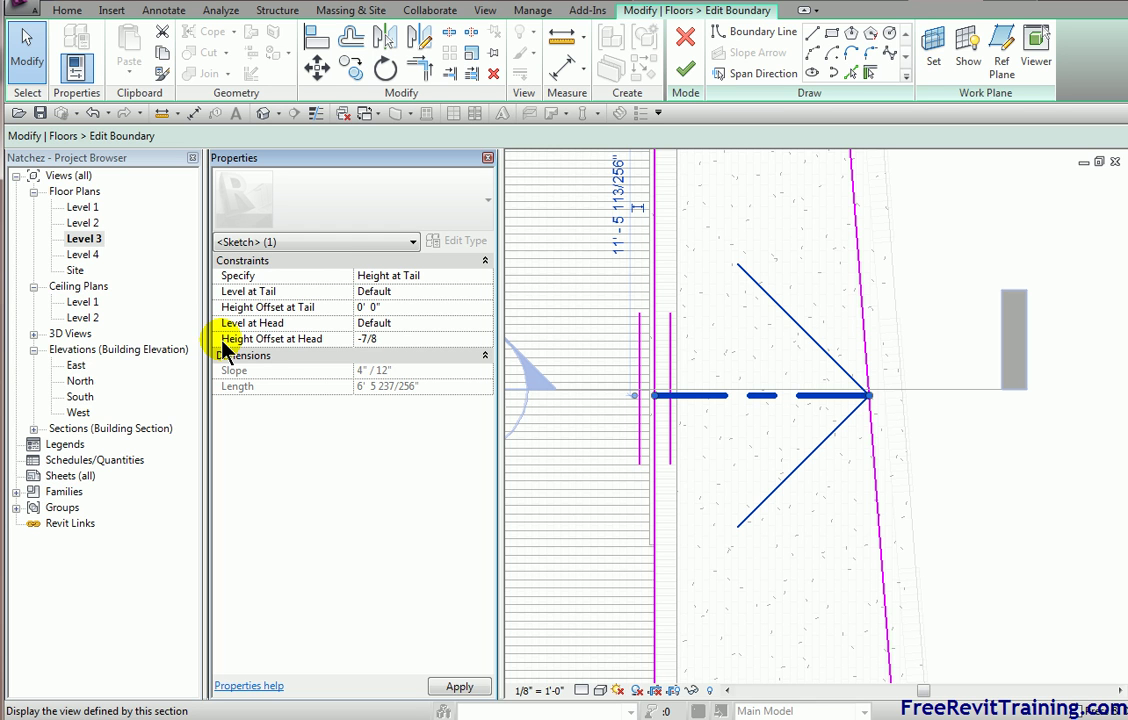
key("Return")
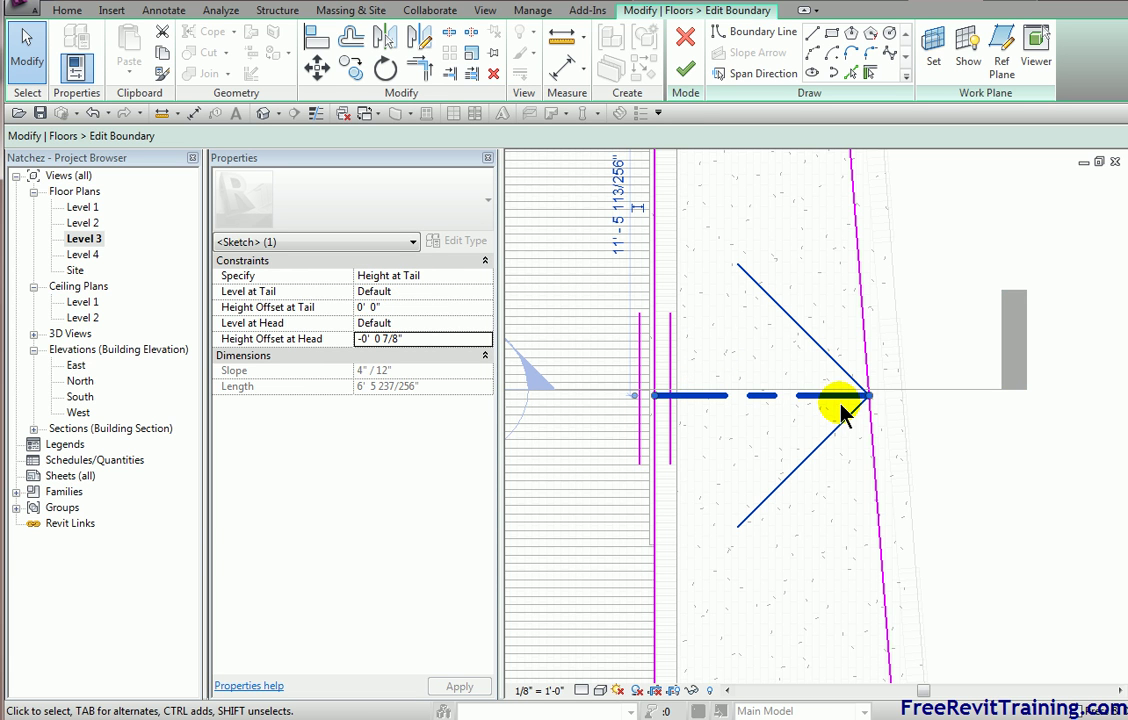
Finish the sloped floor, review it in Section 1 and 3D, then show the tip image in Paint
left_click(685, 70)
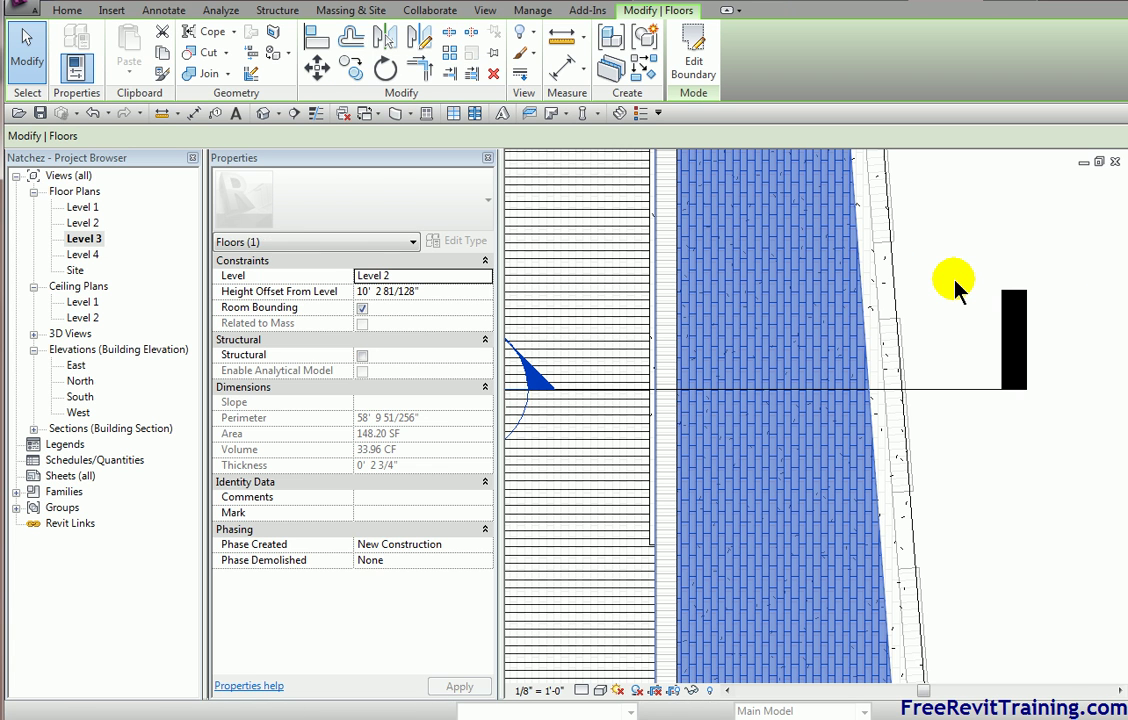
left_click(955, 268)
scroll(957, 275, "down", 2)
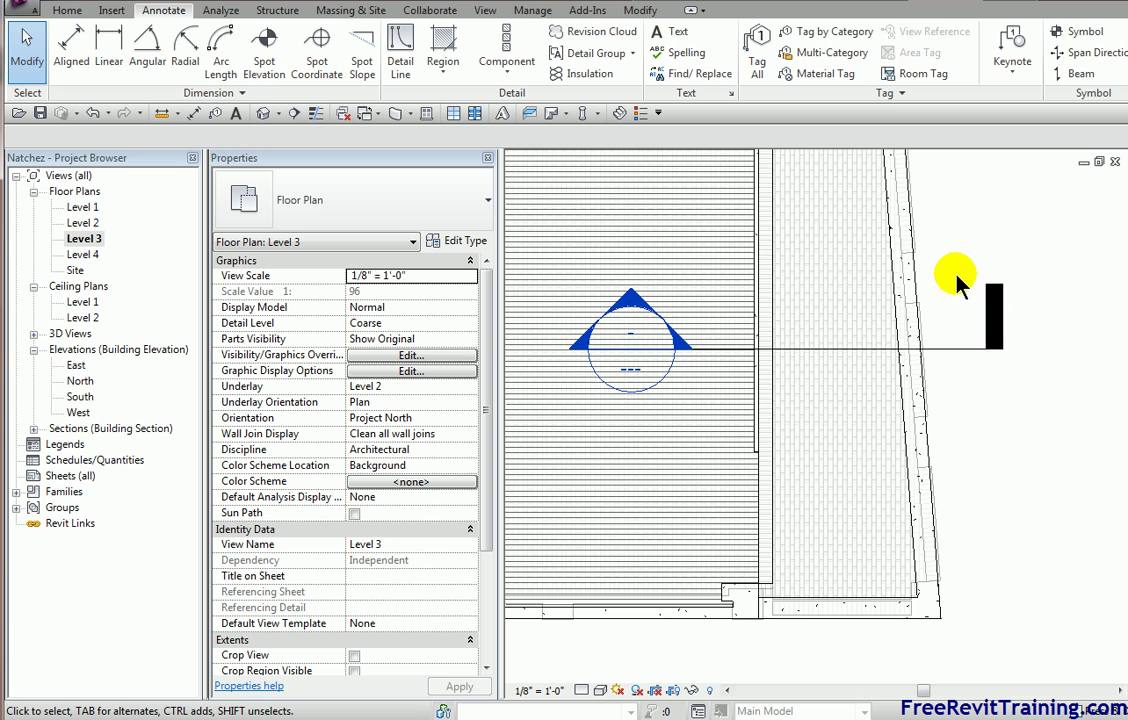
double_click(636, 310)
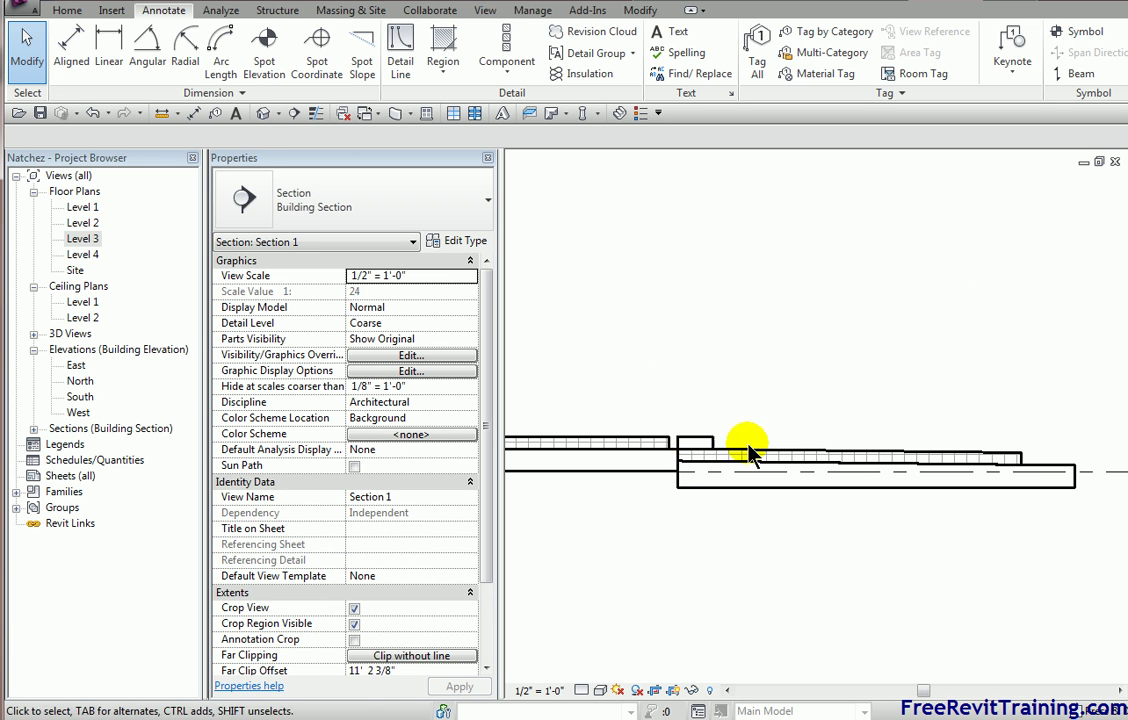
left_click(1015, 455)
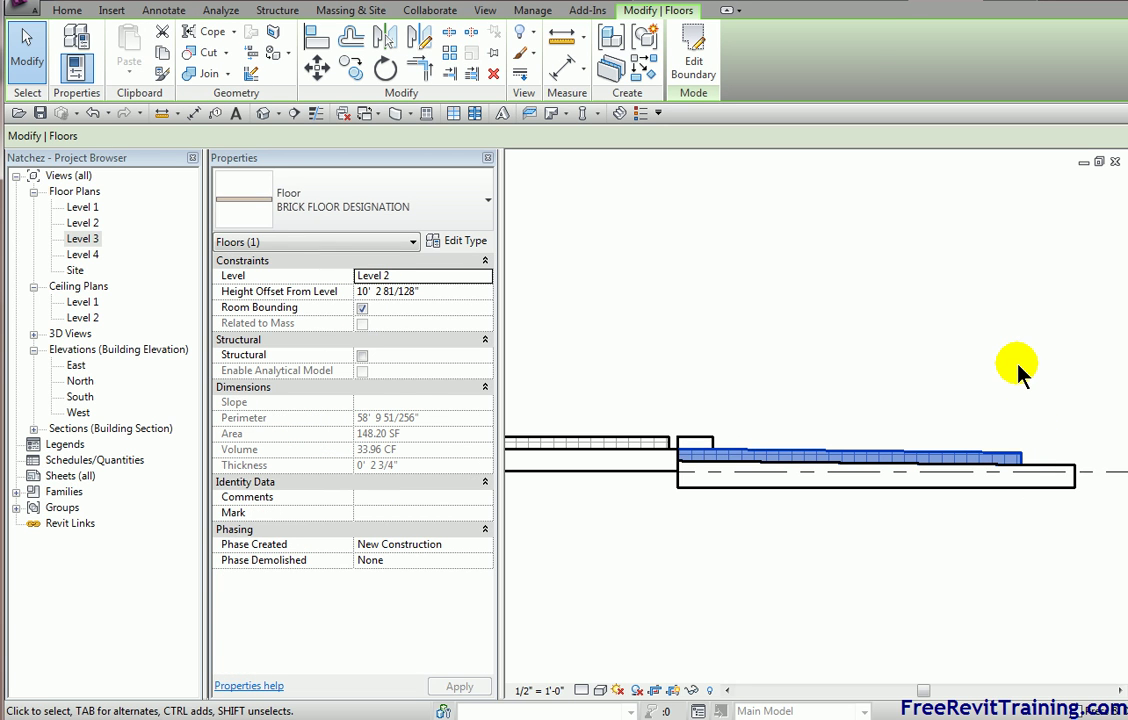
left_click(1008, 418)
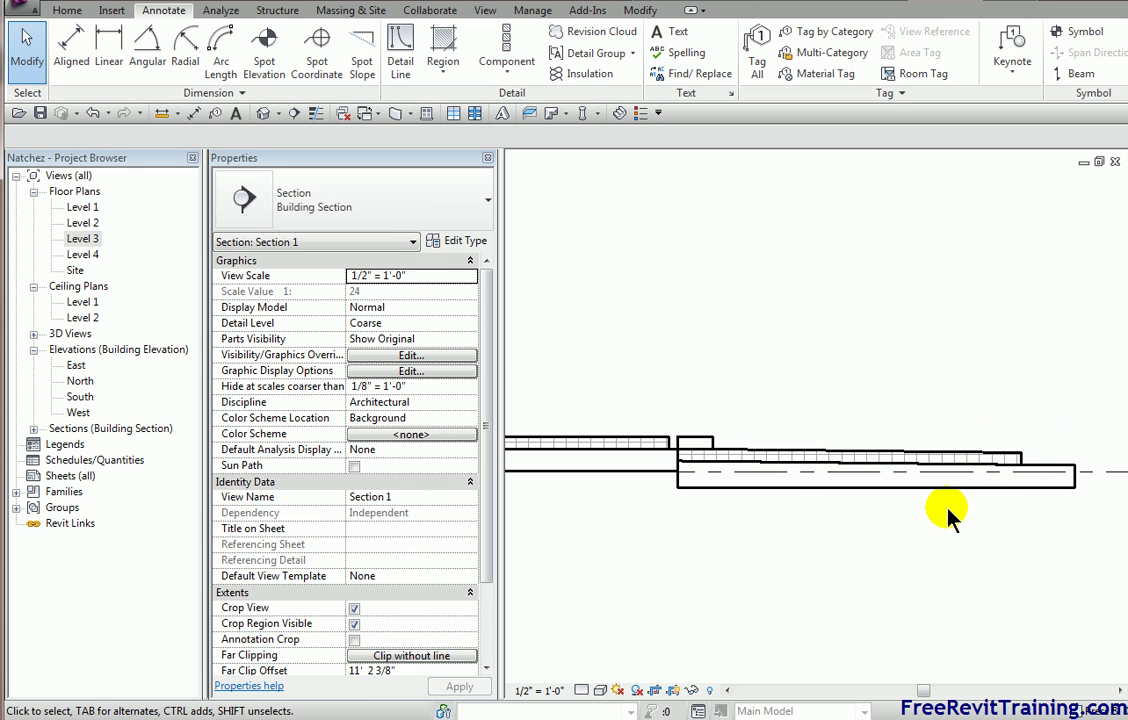
left_click(264, 113)
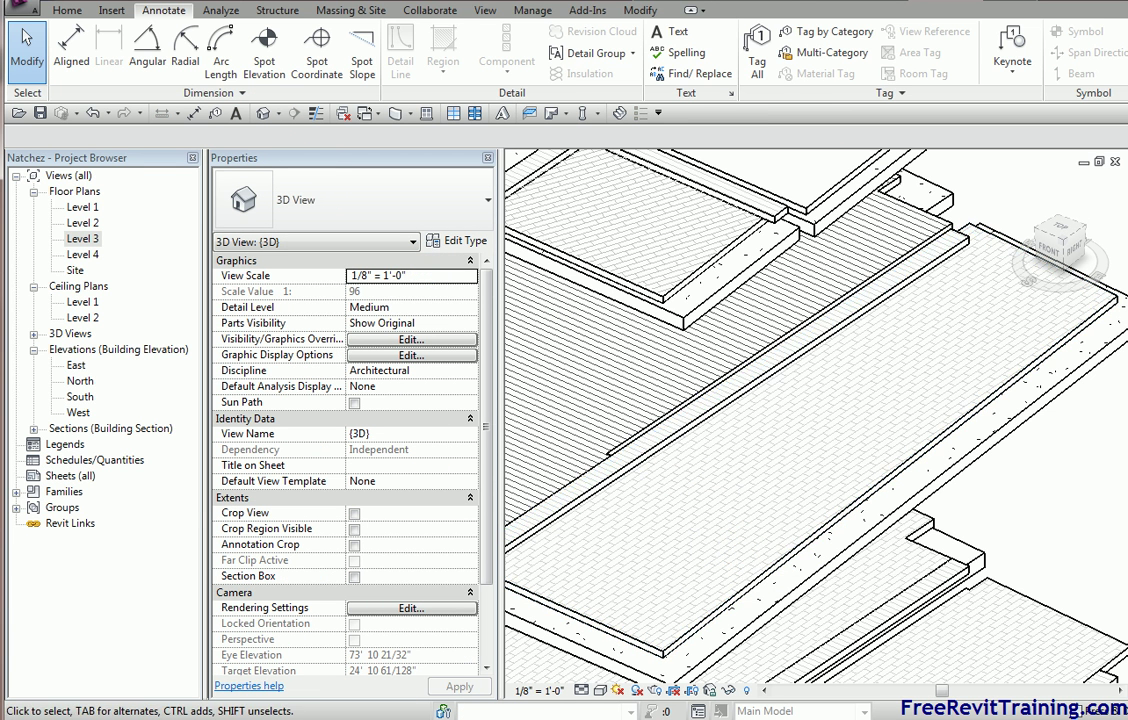
left_click(470, 620)
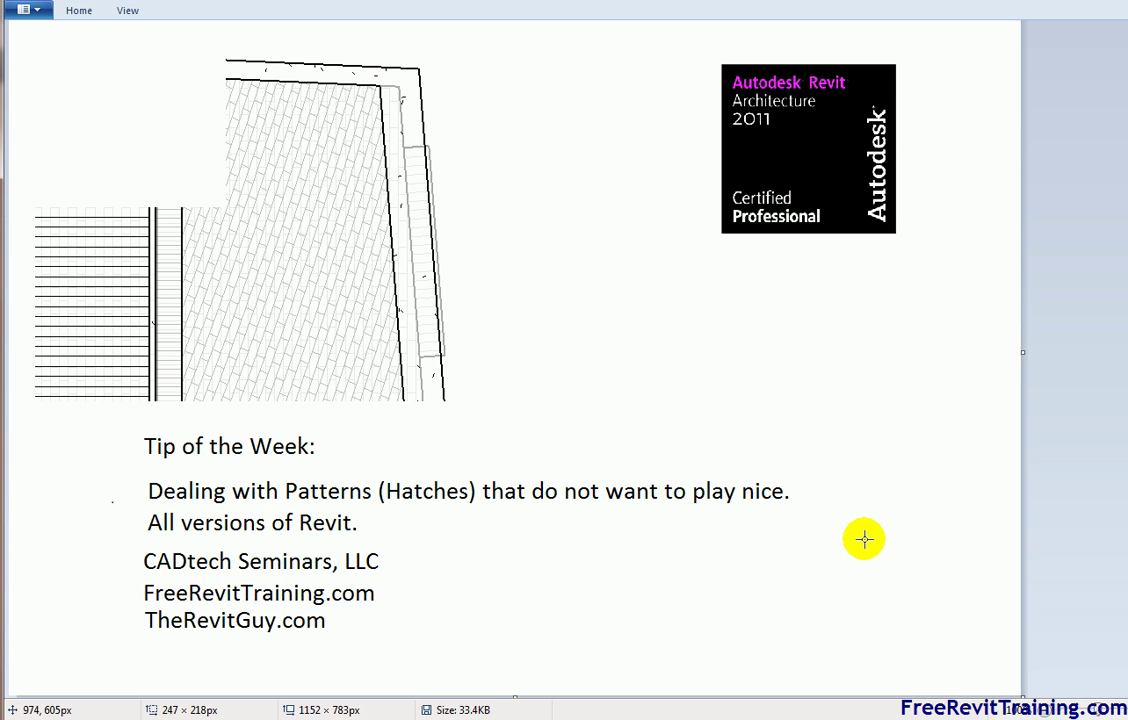